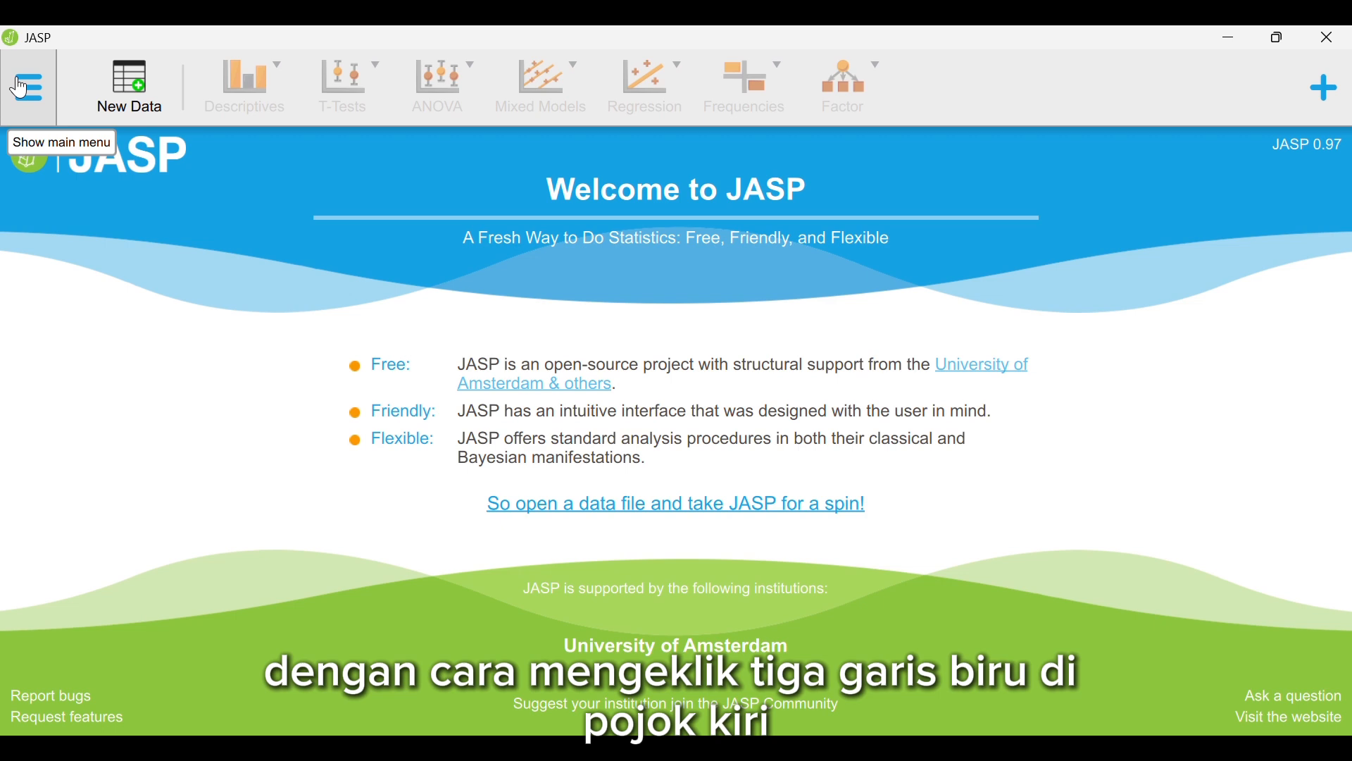
Open the spreadsheet data file "Data Perubahan Warna Resin Komposit nanofiller" from the DIRA folder on drive D
{"action": "left_click", "coordinate": [21, 86]}
{"action": "left_click", "coordinate": [61, 215]}
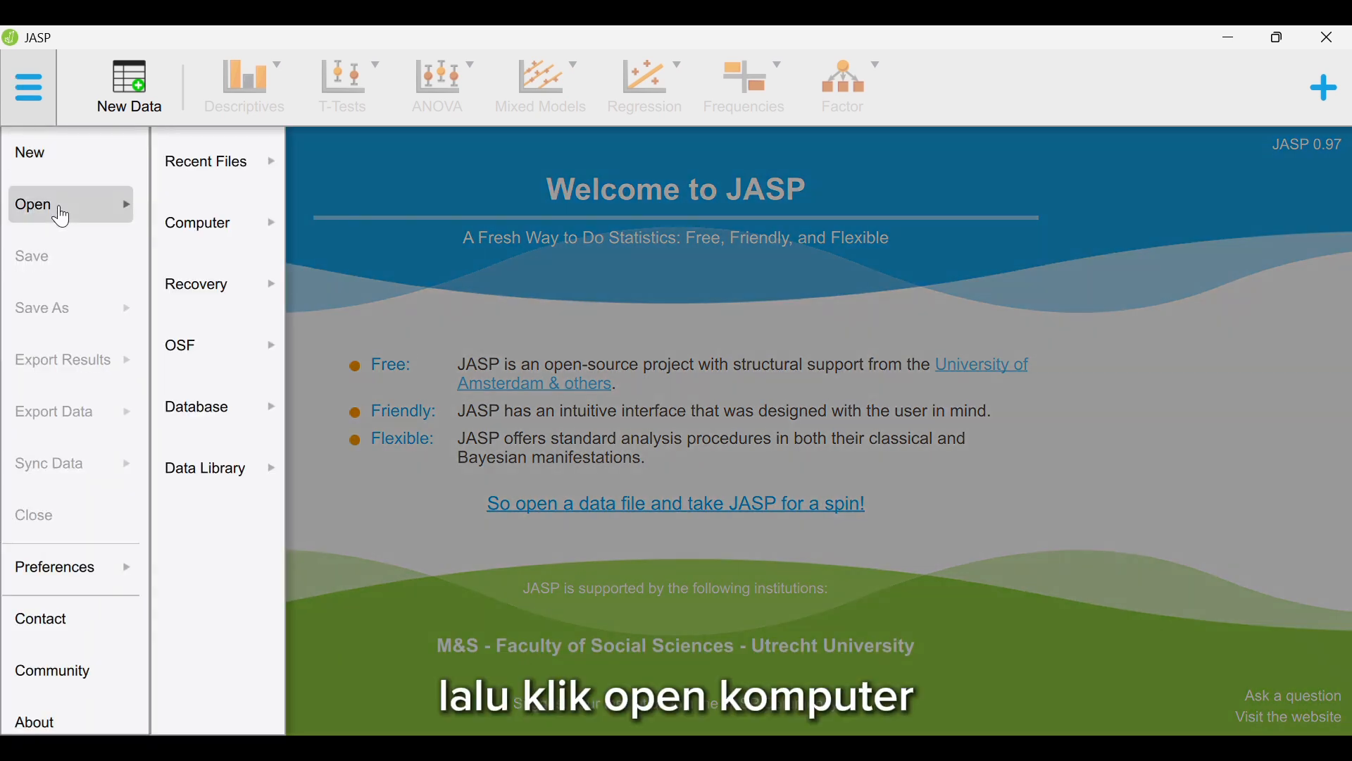
{"action": "left_click", "coordinate": [204, 222]}
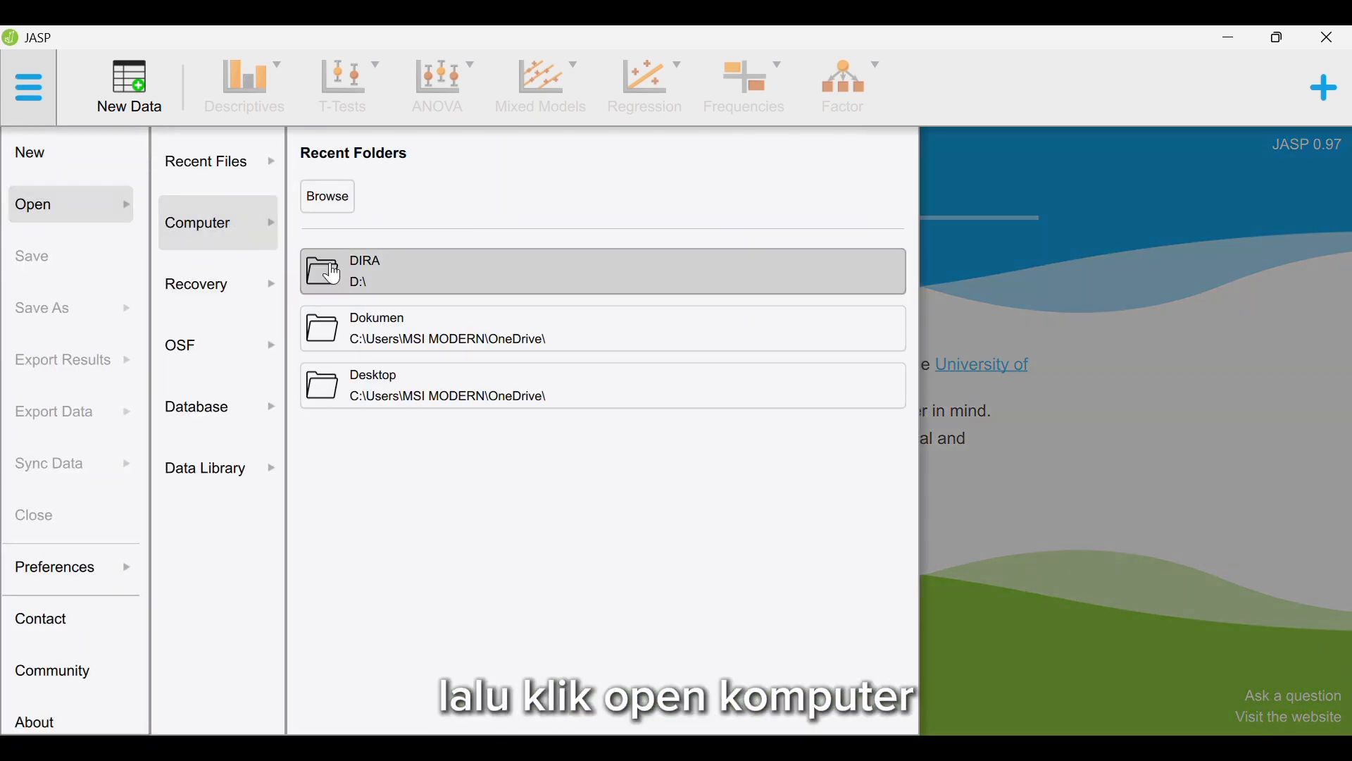
{"action": "left_click", "coordinate": [334, 274]}
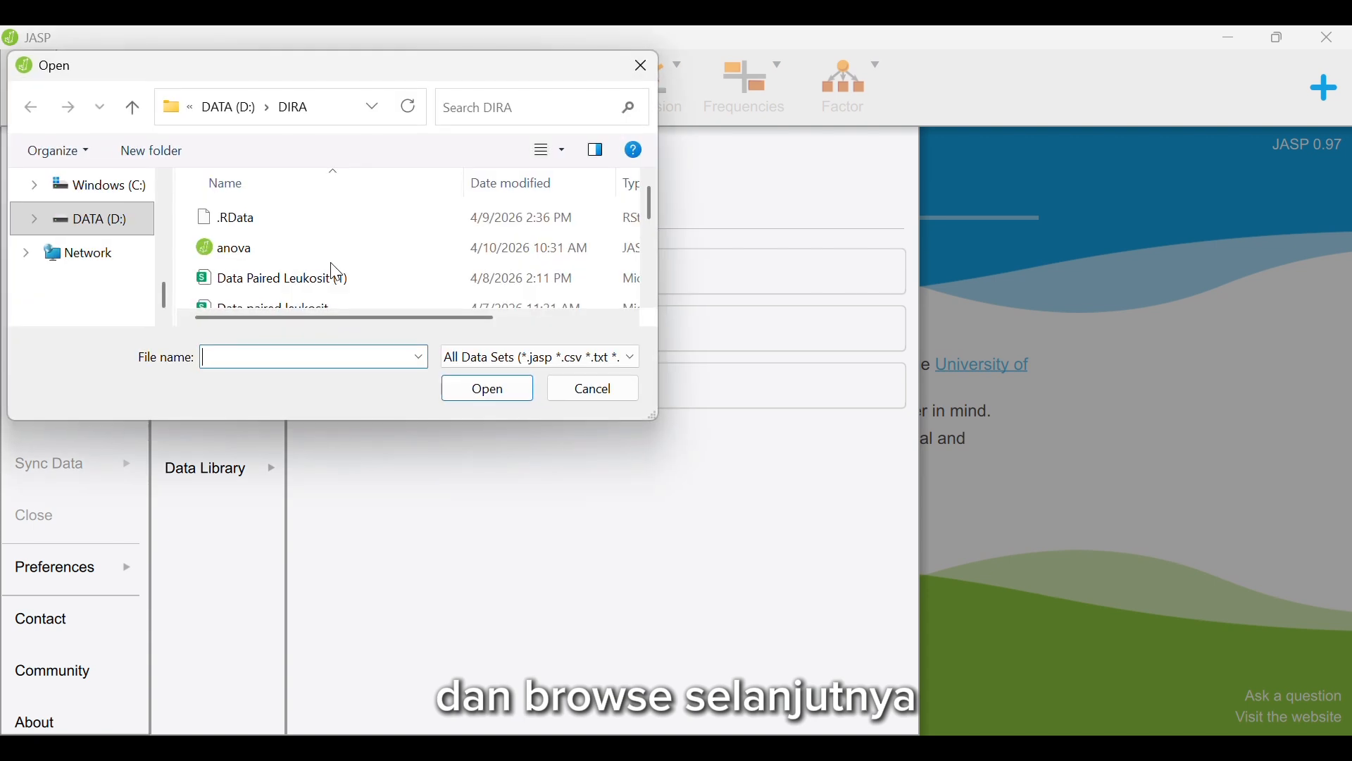
{"action": "scroll", "coordinate": [289, 271], "scroll_direction": "down", "scroll_amount": 3}
{"action": "left_click", "coordinate": [299, 273]}
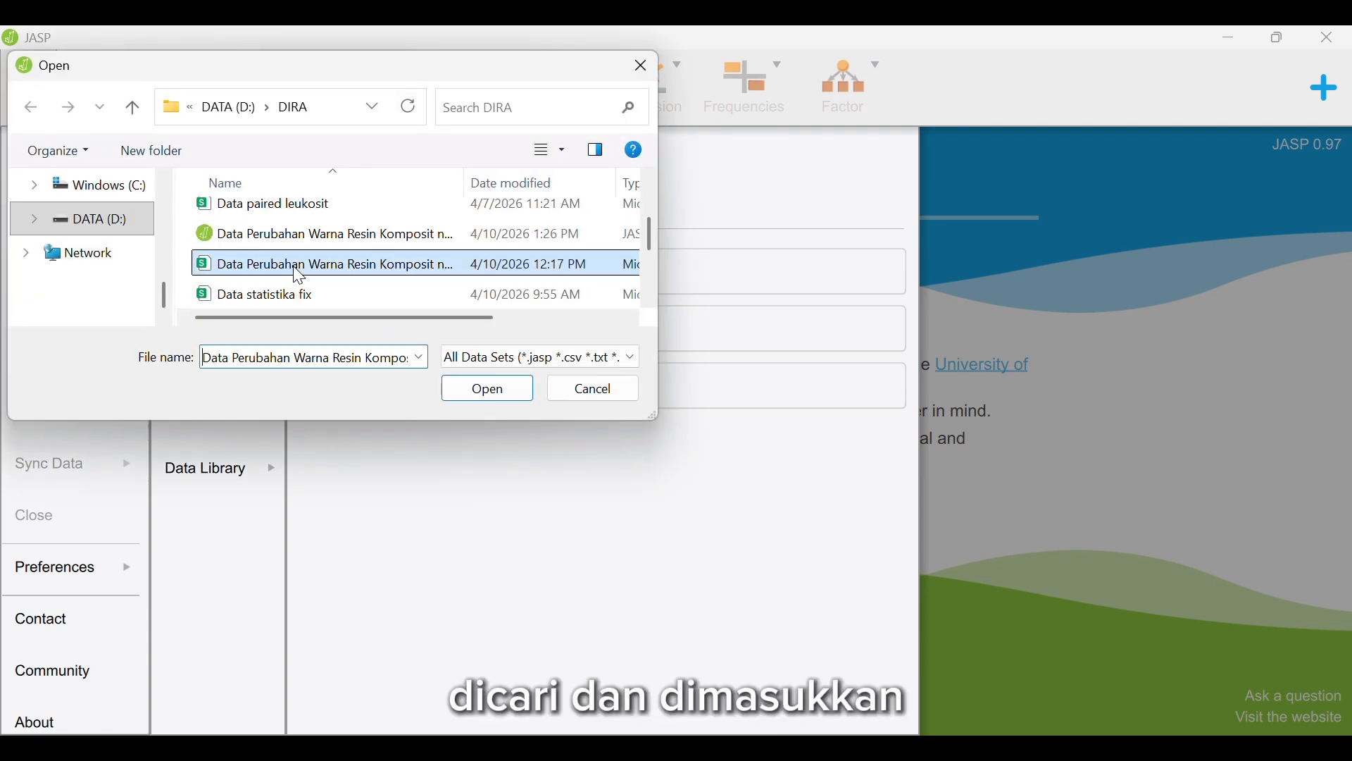
{"action": "left_click", "coordinate": [486, 389]}
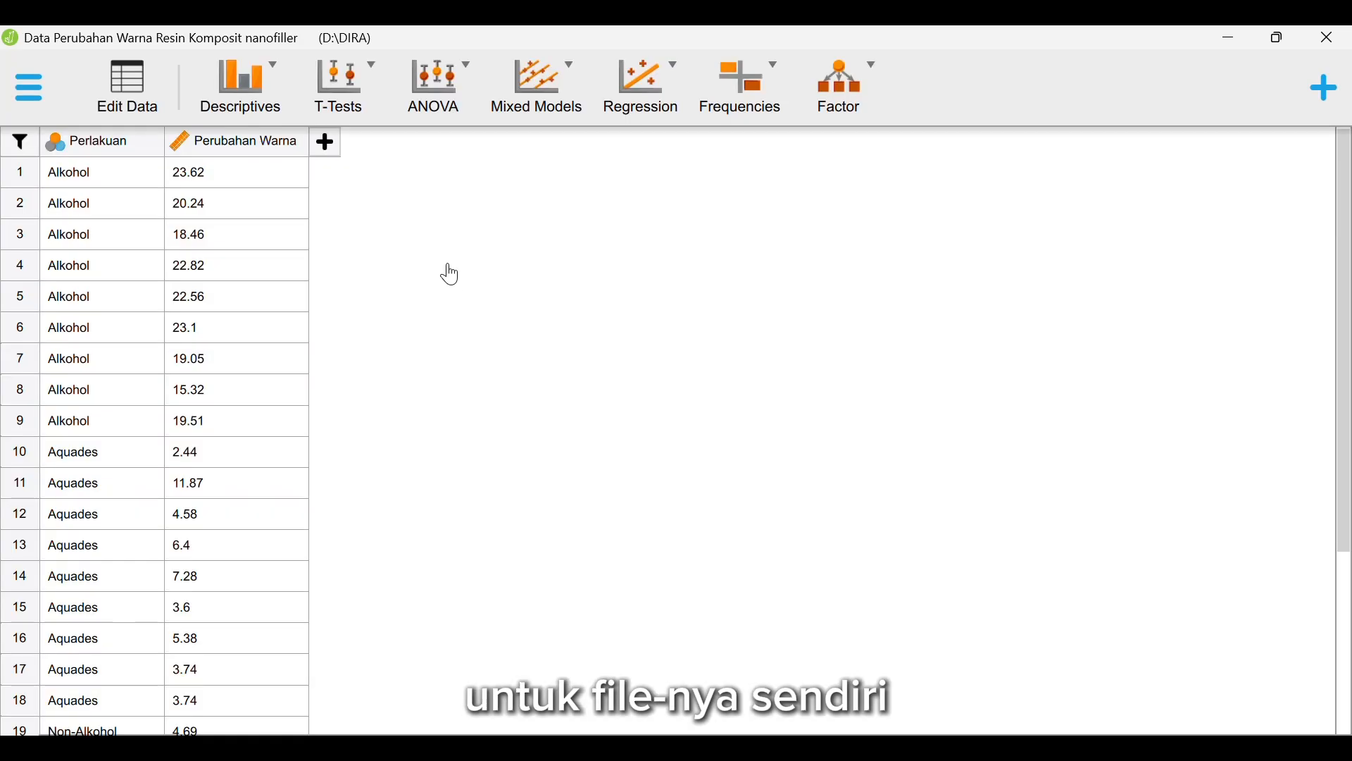
Set up a classical ANOVA with Perubahan Warna as the dependent variable and Perlakuan as the fixed factor
{"action": "scroll", "coordinate": [214, 308], "scroll_direction": "down", "scroll_amount": 4}
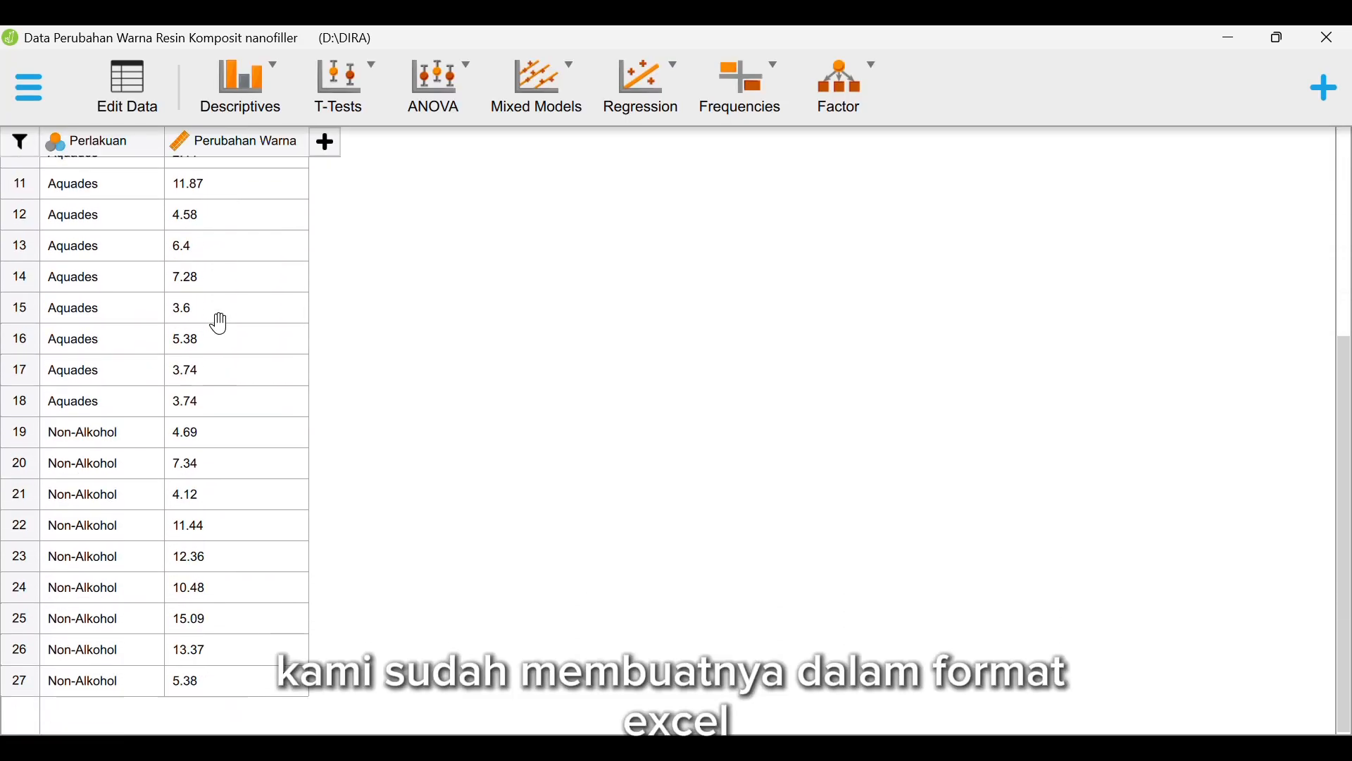
{"action": "scroll", "coordinate": [221, 322], "scroll_direction": "up", "scroll_amount": 1}
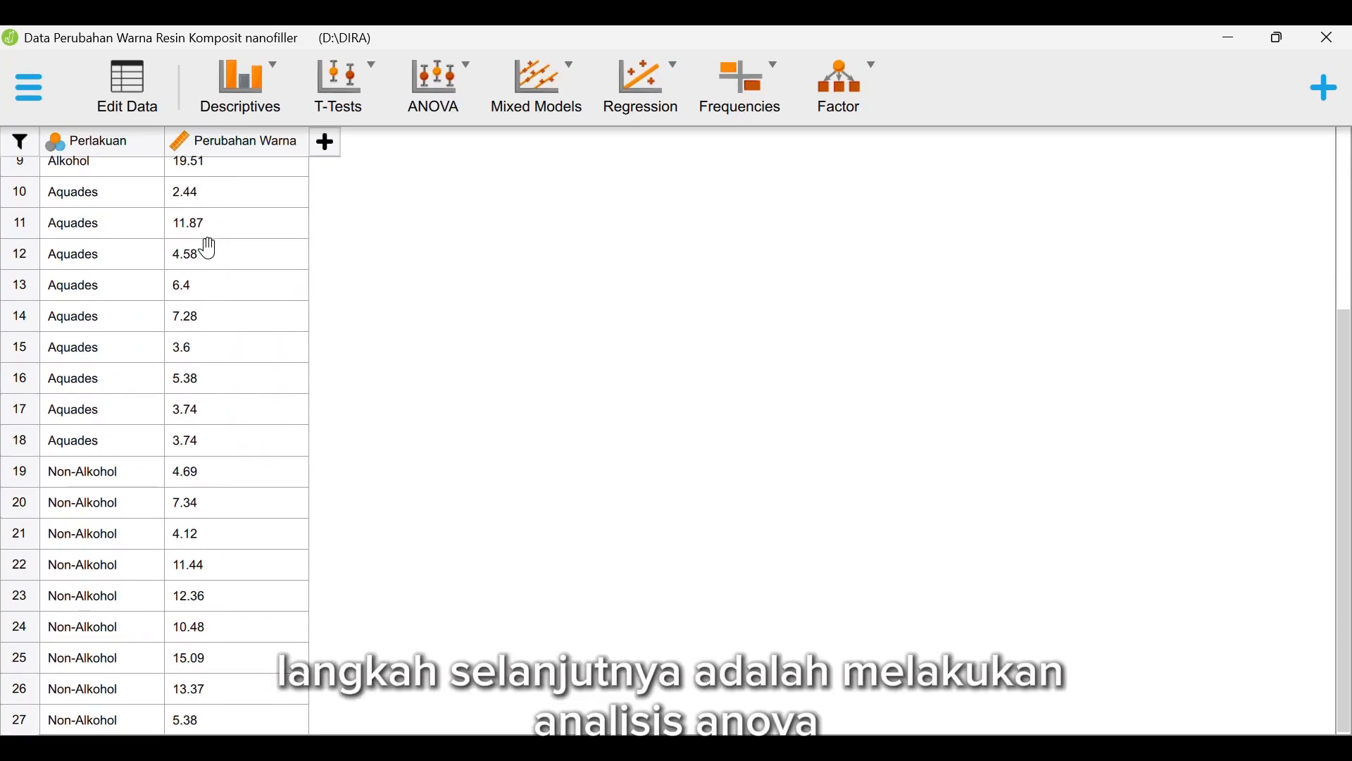
{"action": "scroll", "coordinate": [201, 475], "scroll_direction": "down", "scroll_amount": 1}
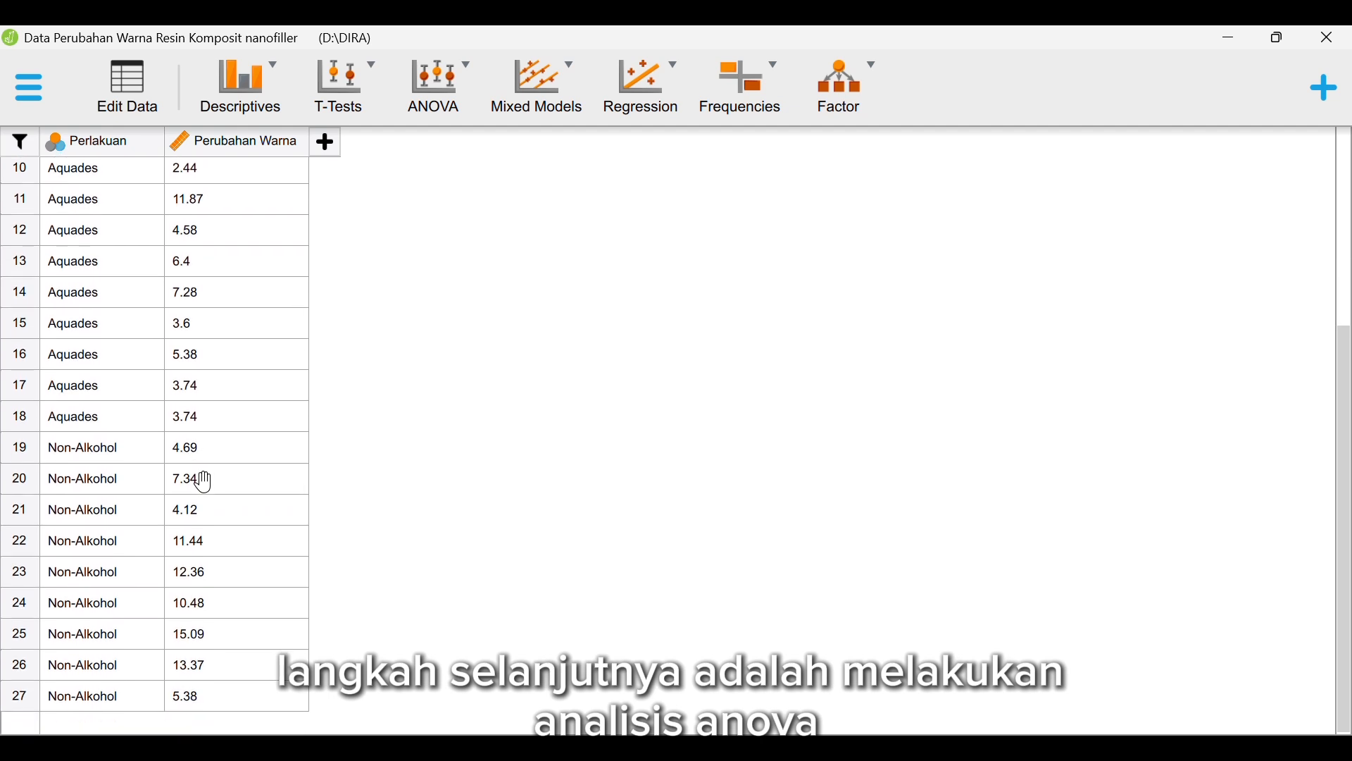
{"action": "scroll", "coordinate": [204, 482], "scroll_direction": "up", "scroll_amount": 1}
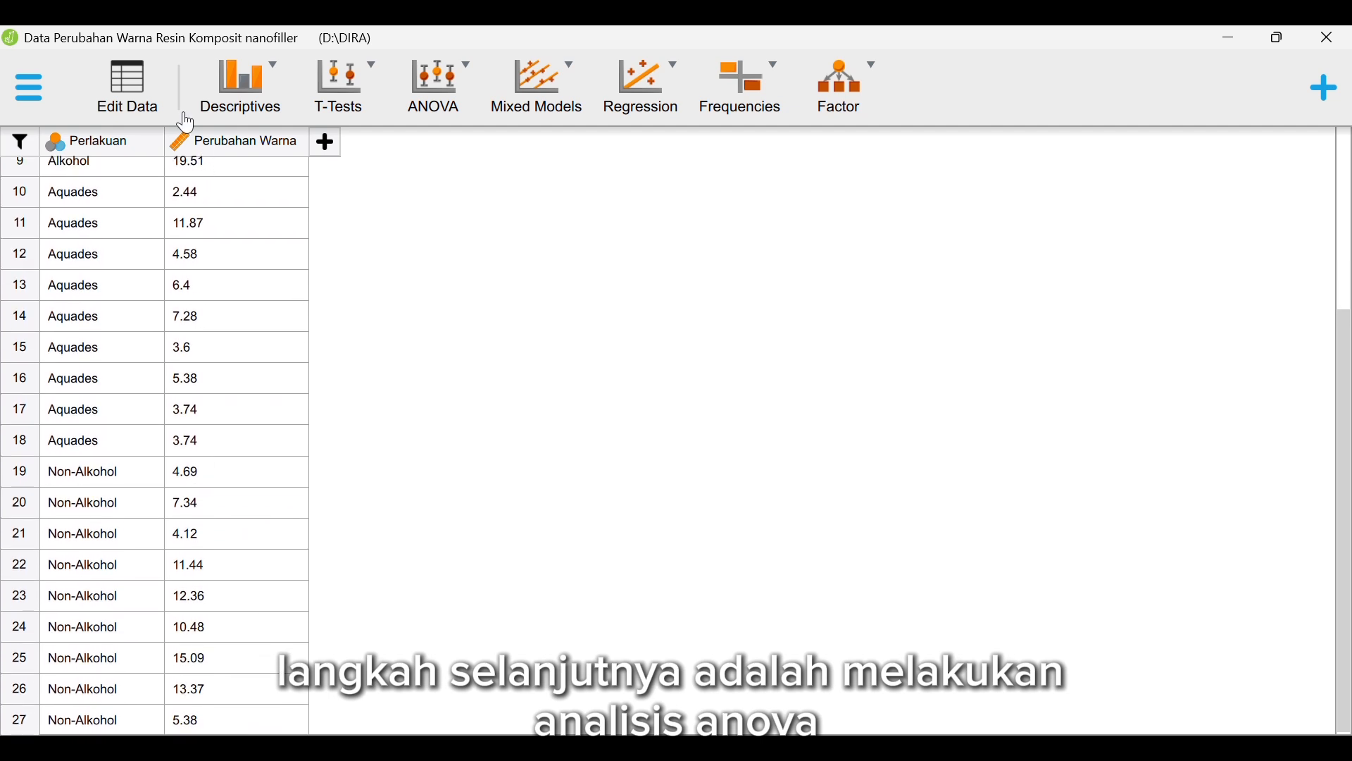
{"action": "left_click", "coordinate": [415, 109]}
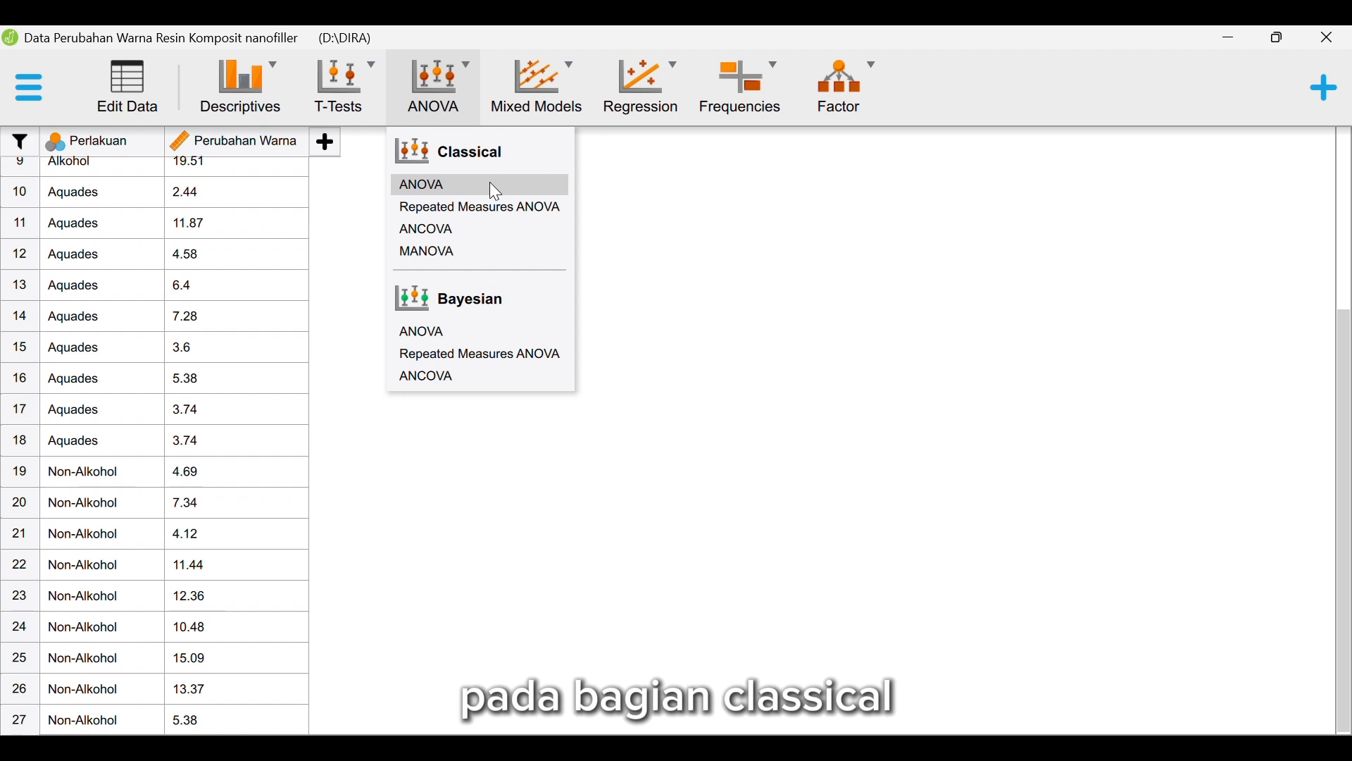
{"action": "left_click", "coordinate": [462, 184]}
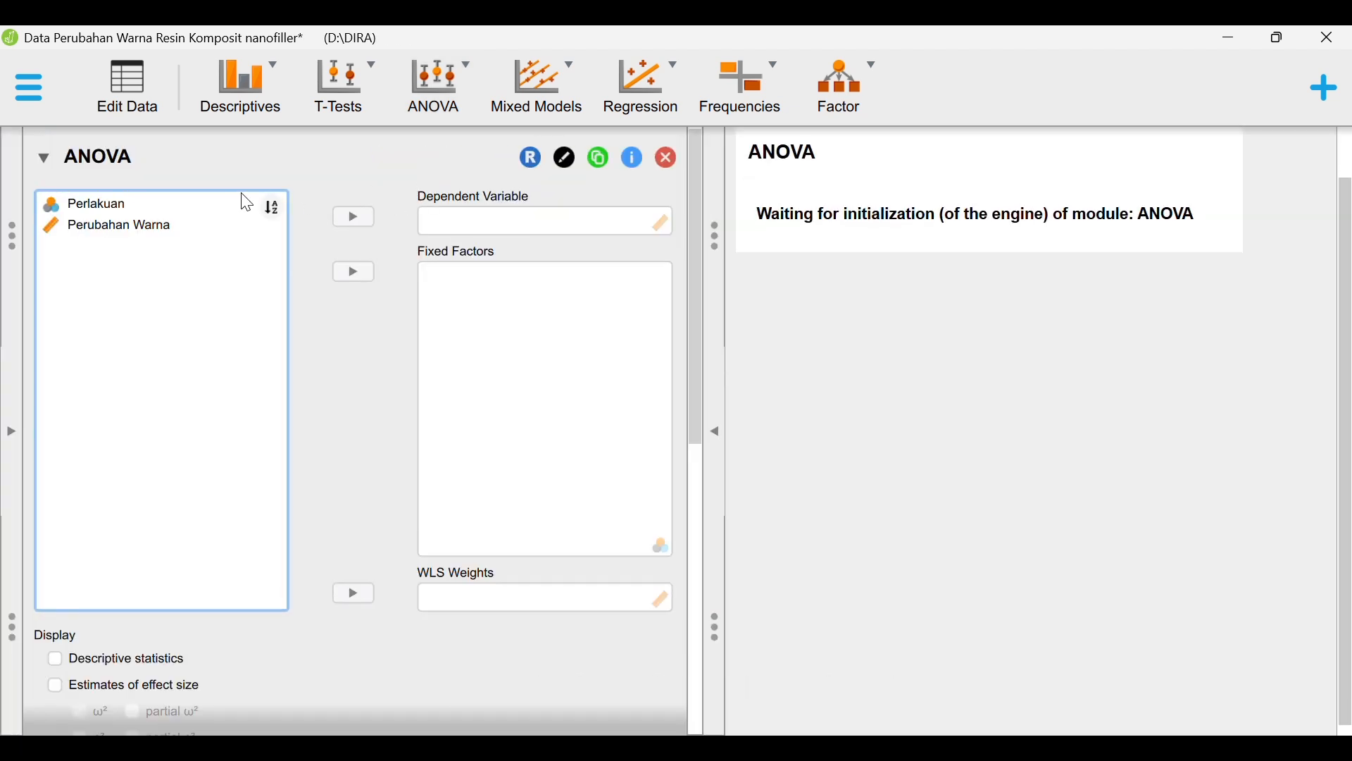
{"action": "left_click", "coordinate": [204, 224]}
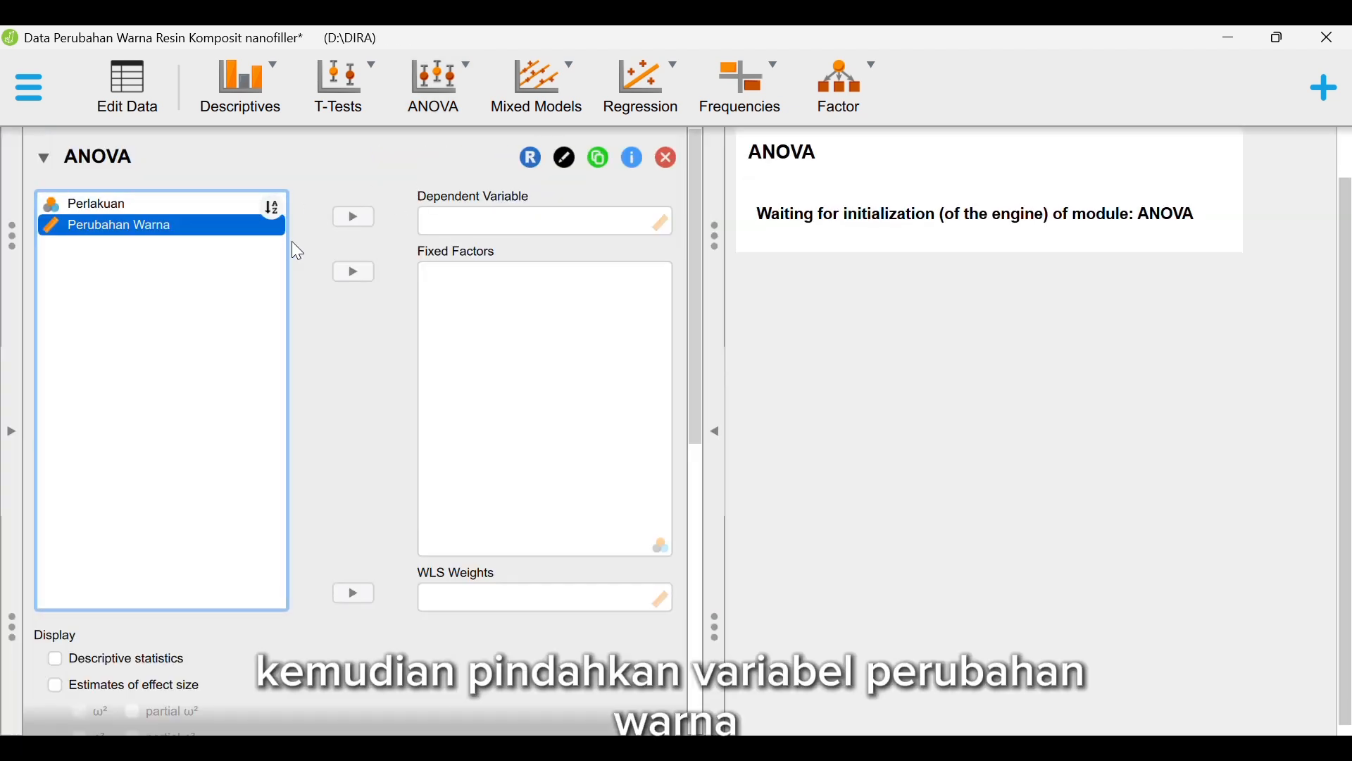
{"action": "left_click", "coordinate": [354, 217]}
{"action": "left_click", "coordinate": [202, 201]}
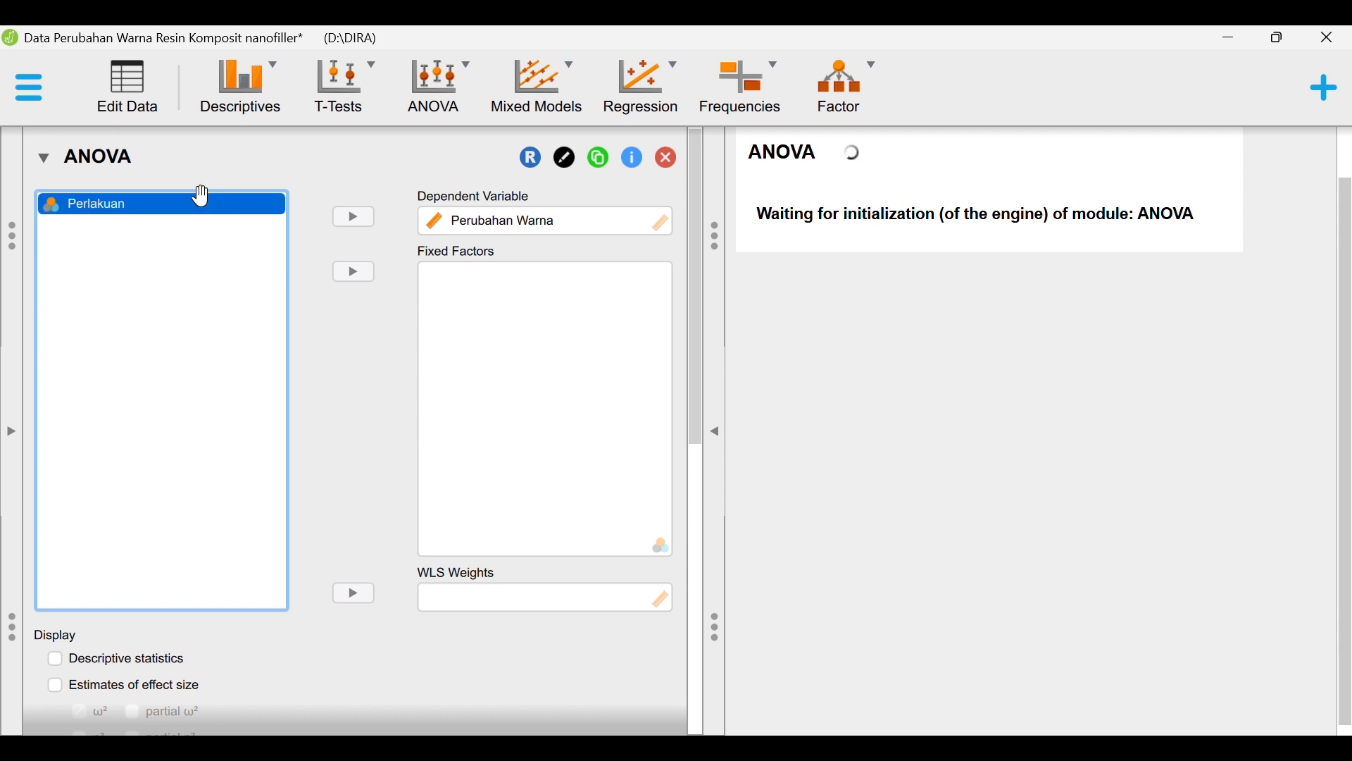
{"action": "left_click", "coordinate": [356, 272]}
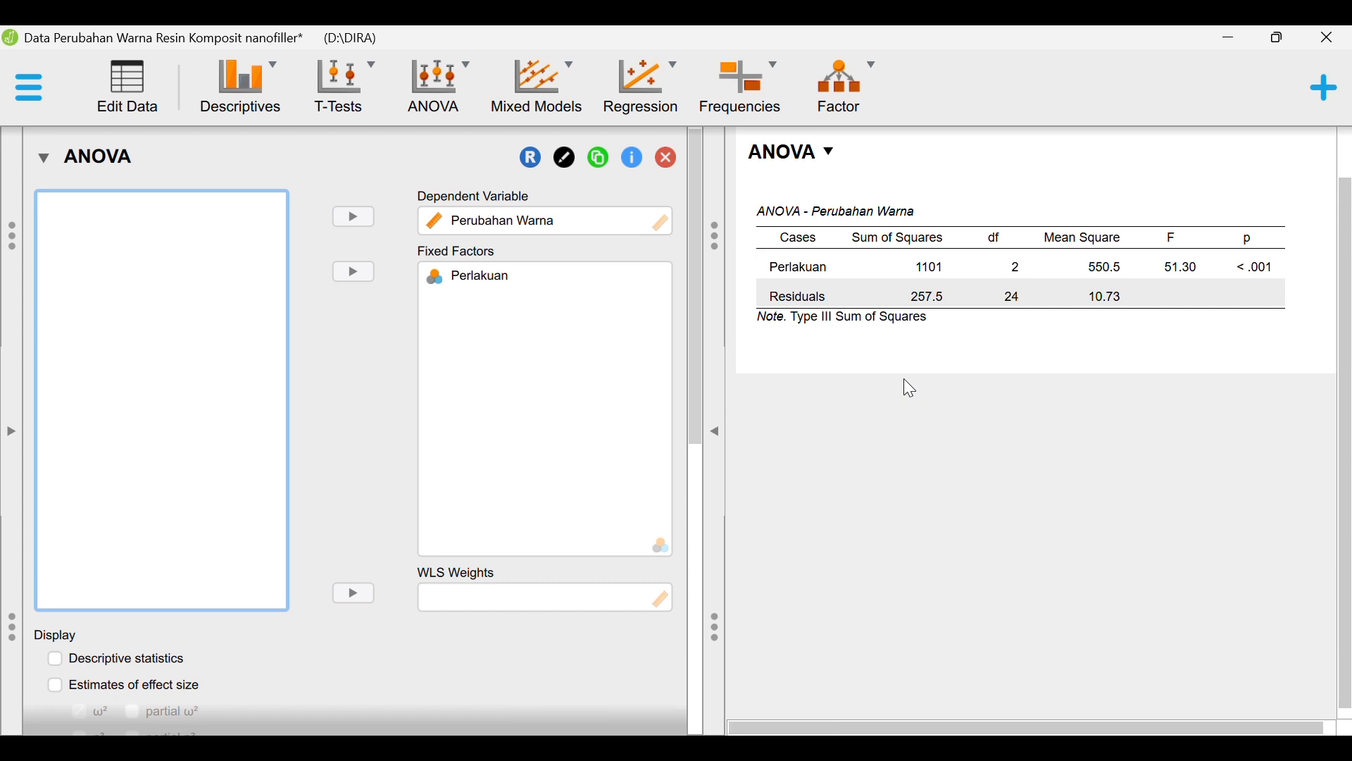
Add descriptive statistics and the homogeneity tests assumption check to the ANOVA output
{"action": "scroll", "coordinate": [362, 461], "scroll_direction": "down", "scroll_amount": 4}
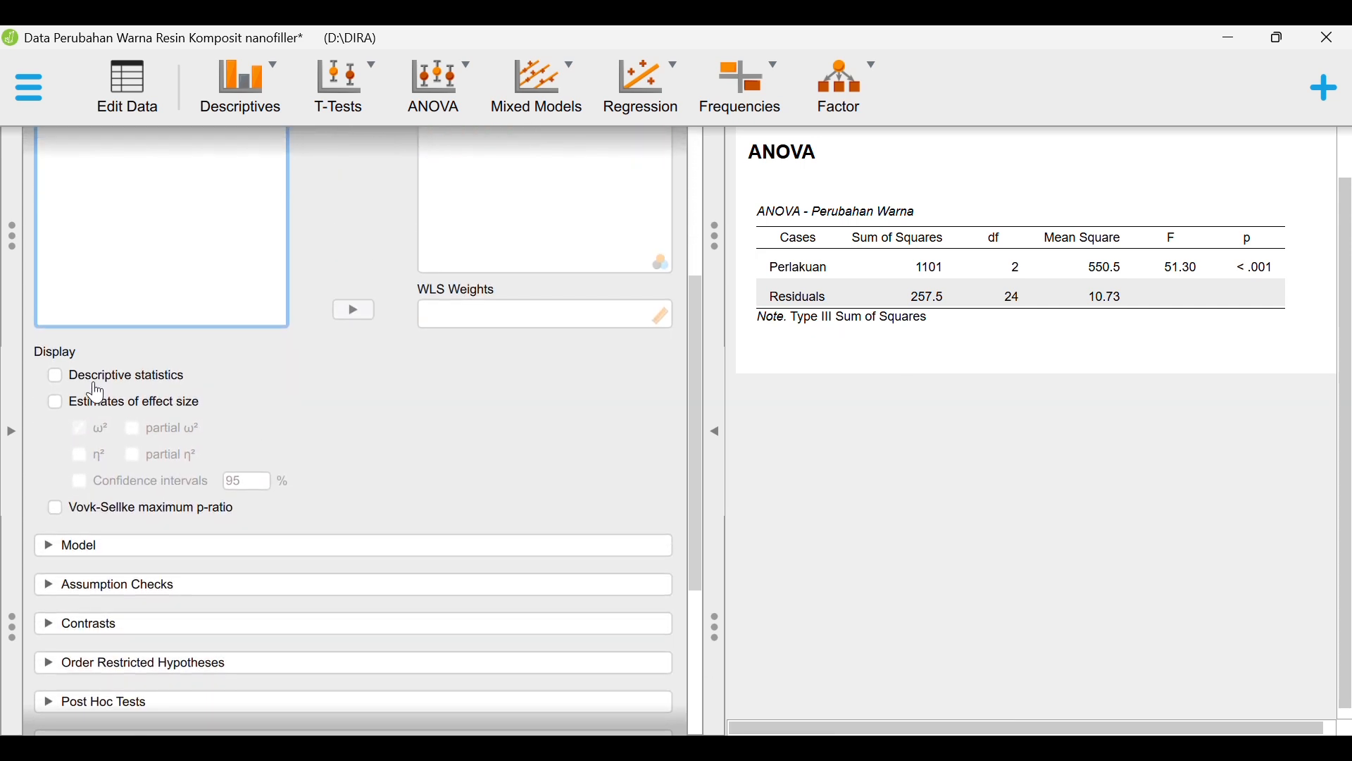
{"action": "left_click", "coordinate": [56, 379]}
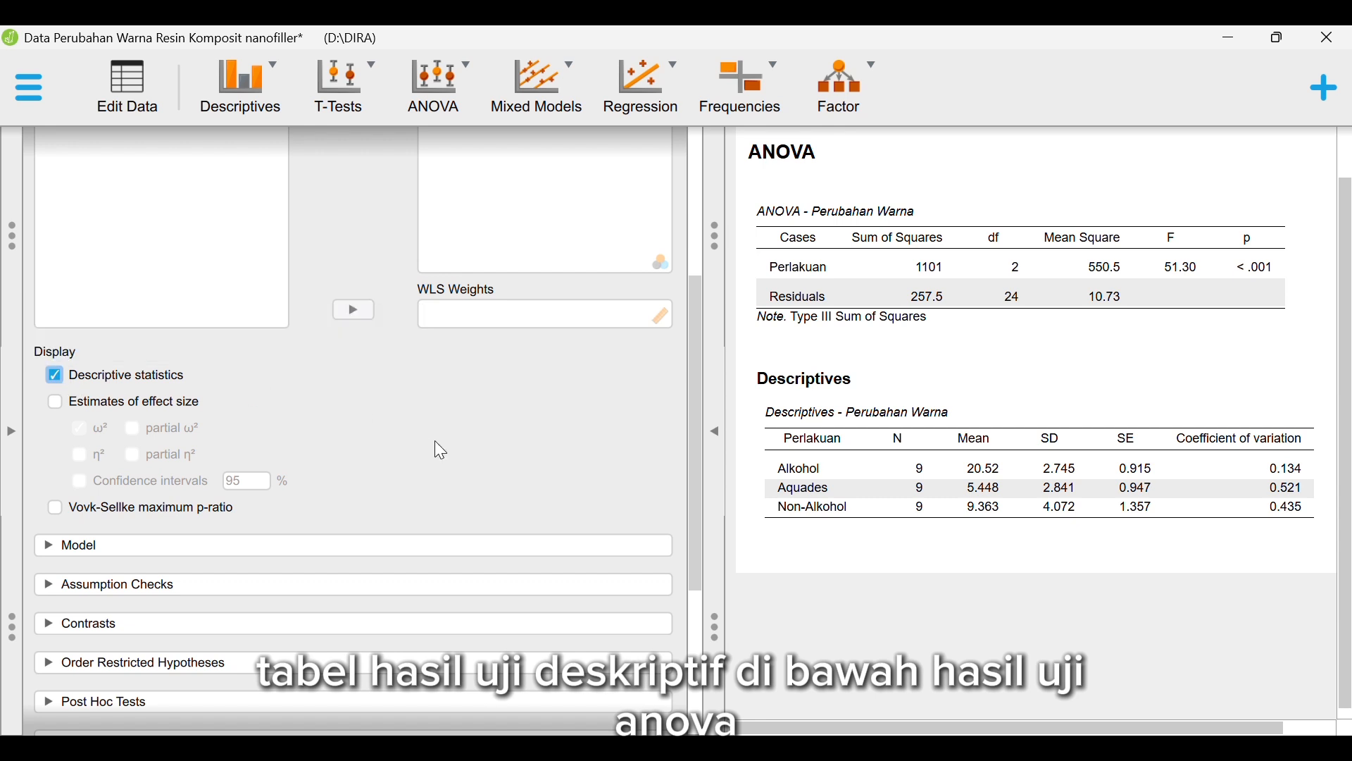
{"action": "scroll", "coordinate": [436, 449], "scroll_direction": "down", "scroll_amount": 5}
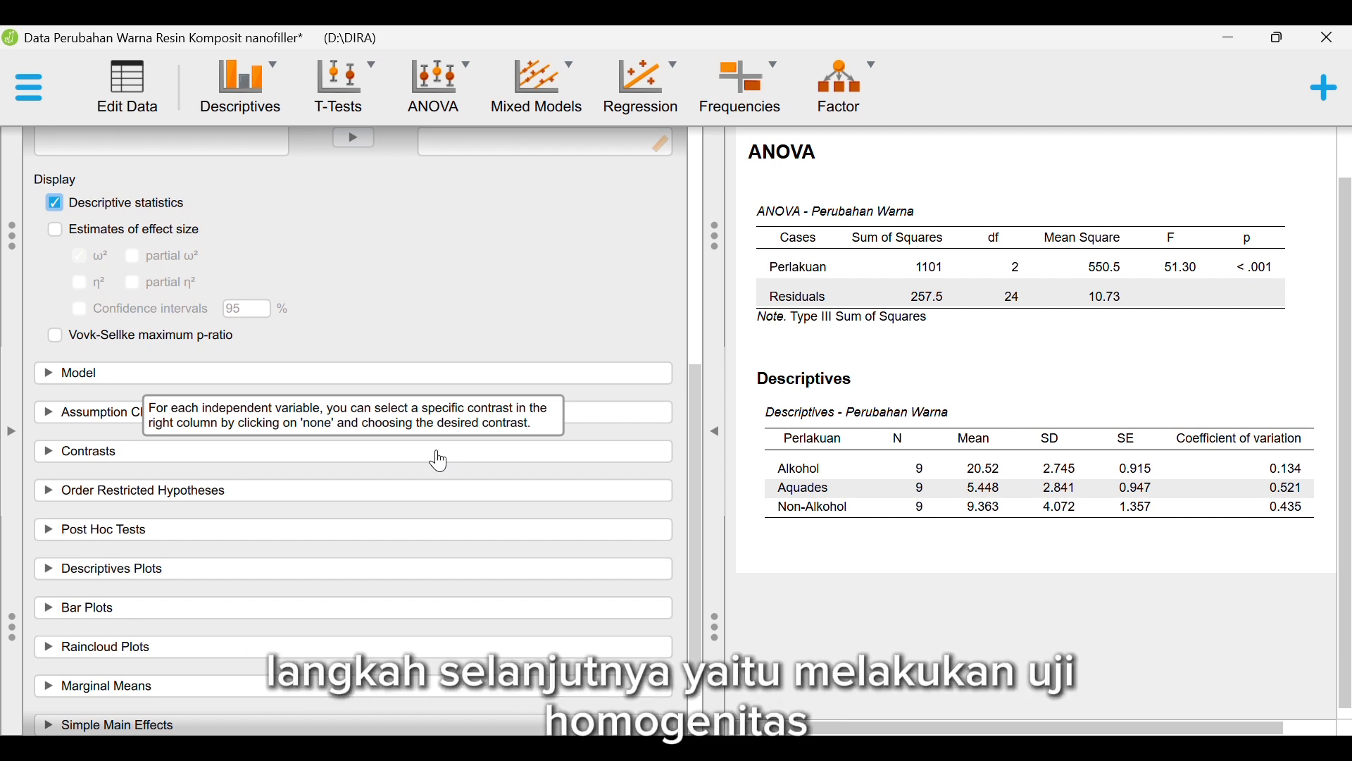
{"action": "left_click", "coordinate": [378, 413]}
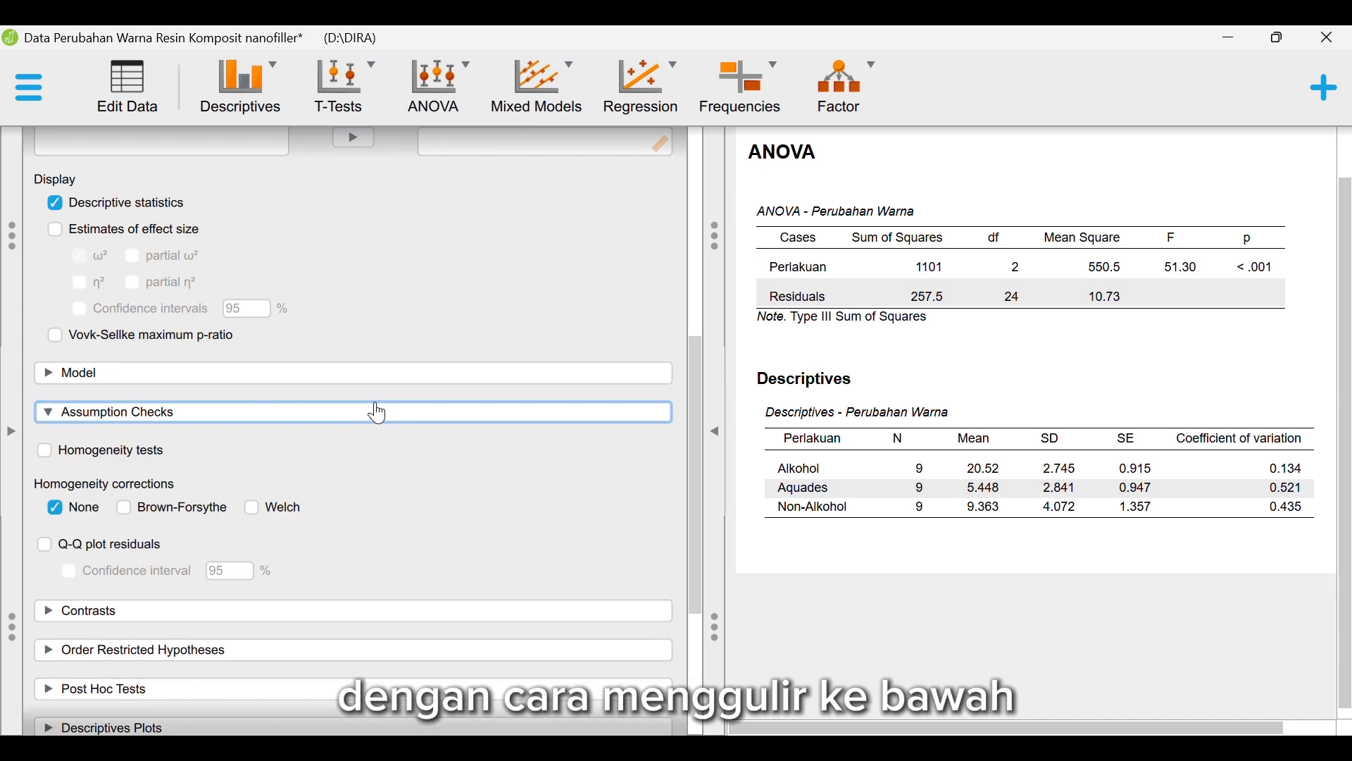
{"action": "left_click", "coordinate": [146, 455]}
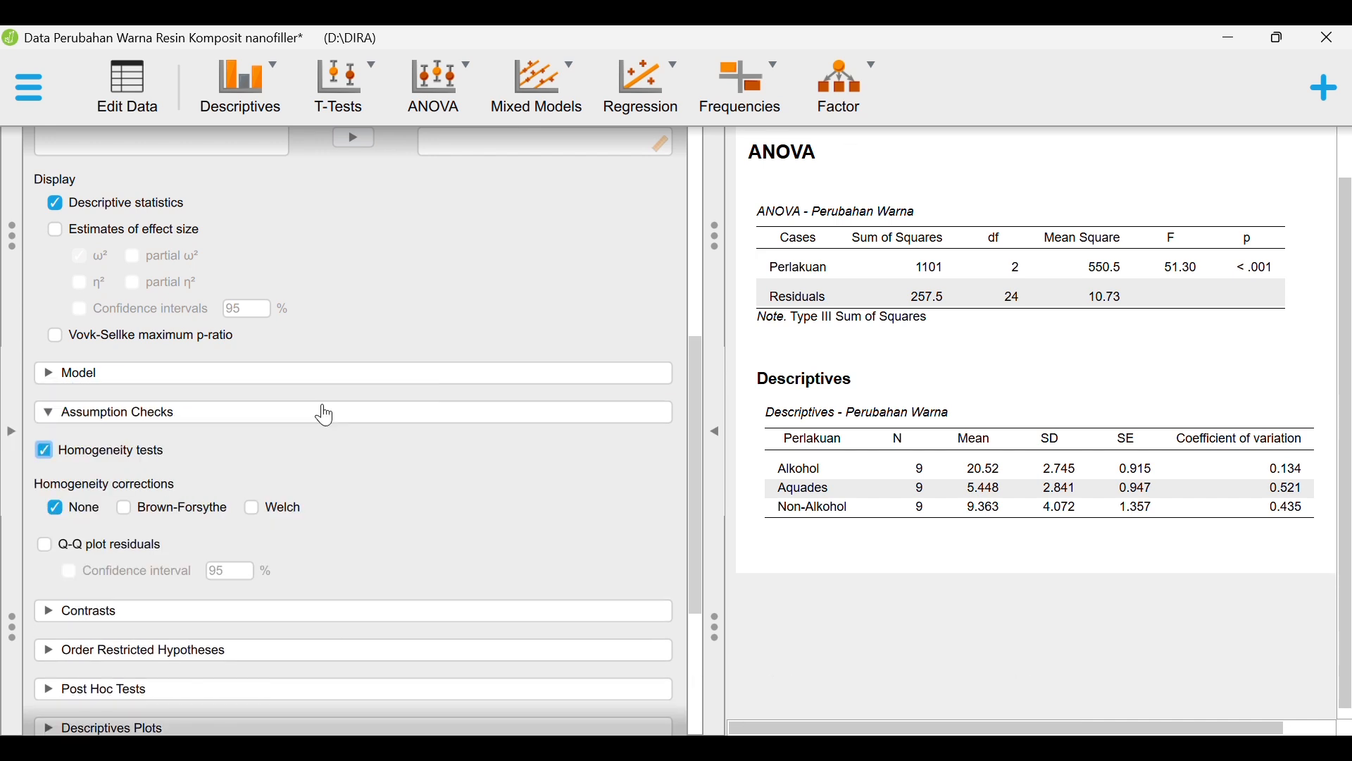
{"action": "scroll", "coordinate": [826, 553], "scroll_direction": "down", "scroll_amount": 1}
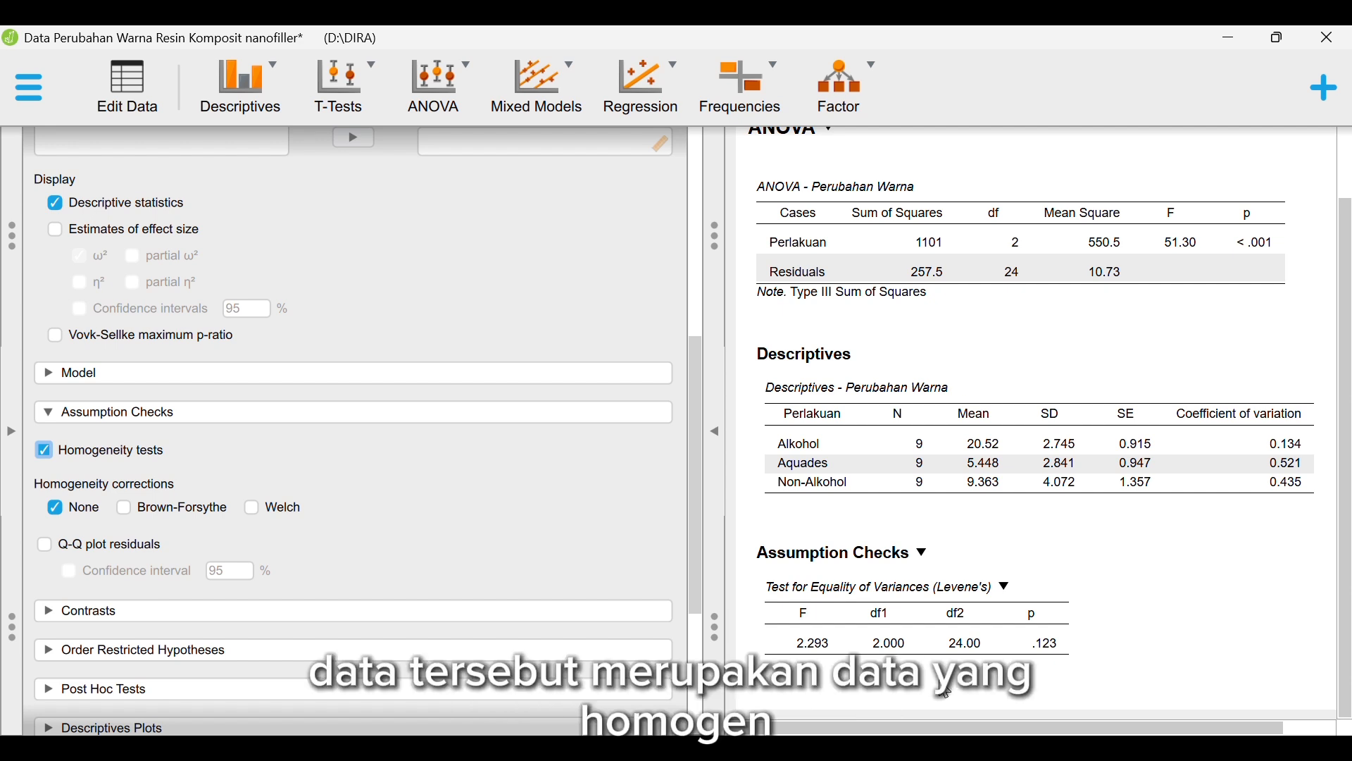
Add post hoc tests for the Perlakuan factor to the ANOVA
{"action": "scroll", "coordinate": [409, 560], "scroll_direction": "down", "scroll_amount": 4}
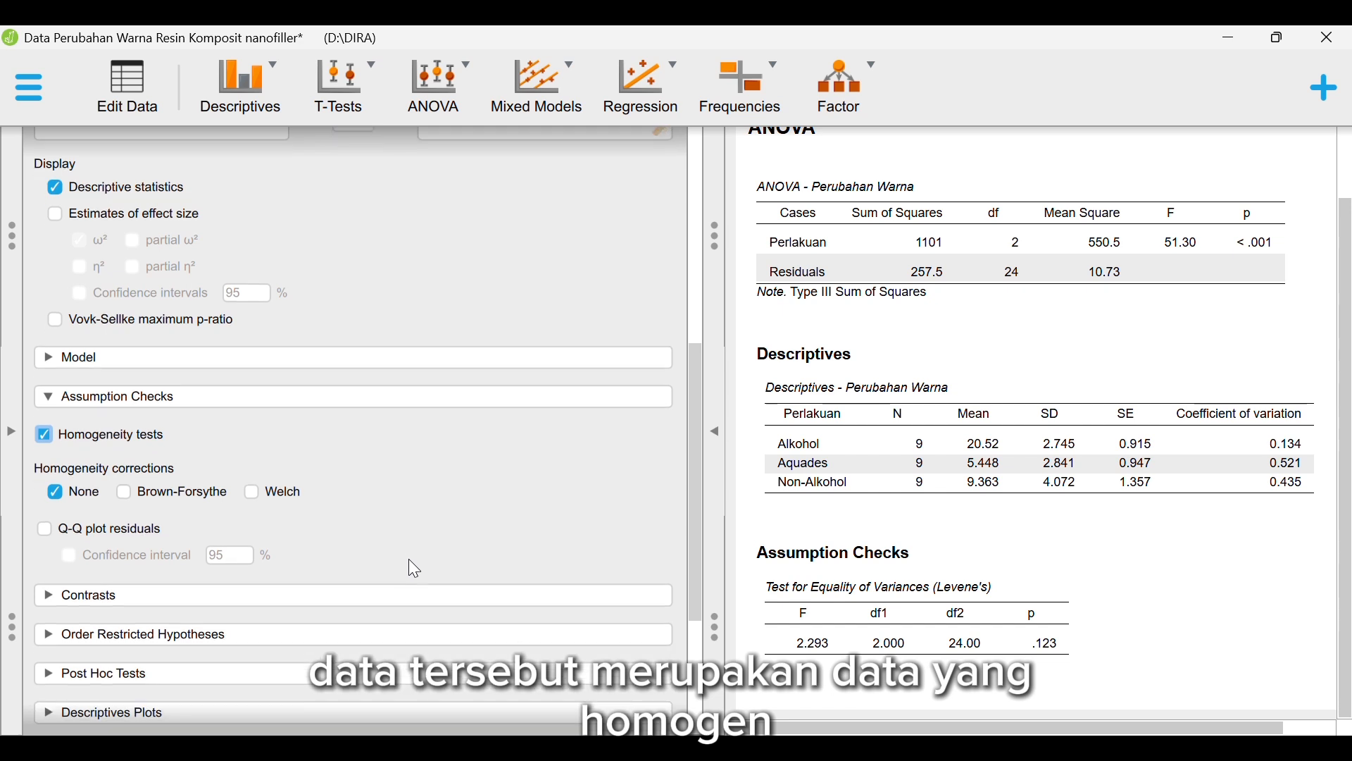
{"action": "scroll", "coordinate": [412, 569], "scroll_direction": "down", "scroll_amount": 6}
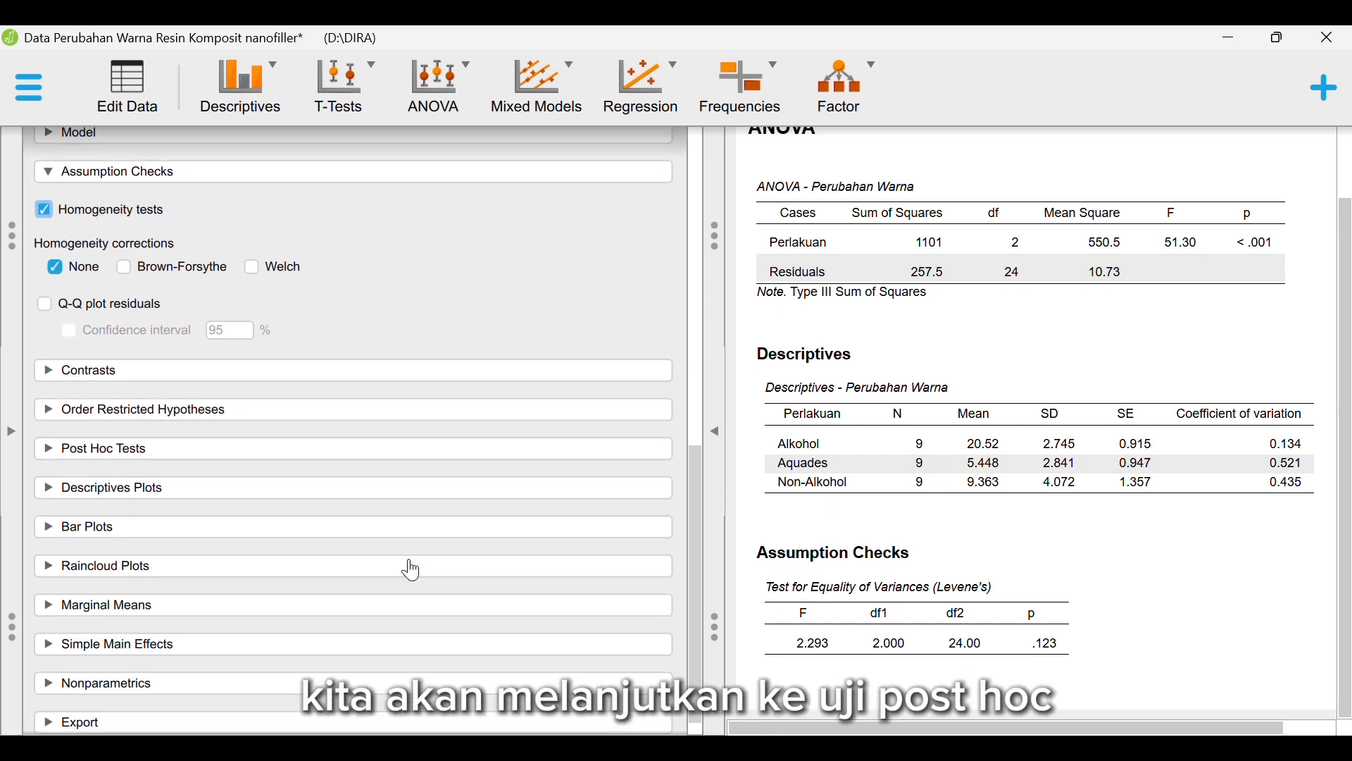
{"action": "left_click", "coordinate": [341, 447]}
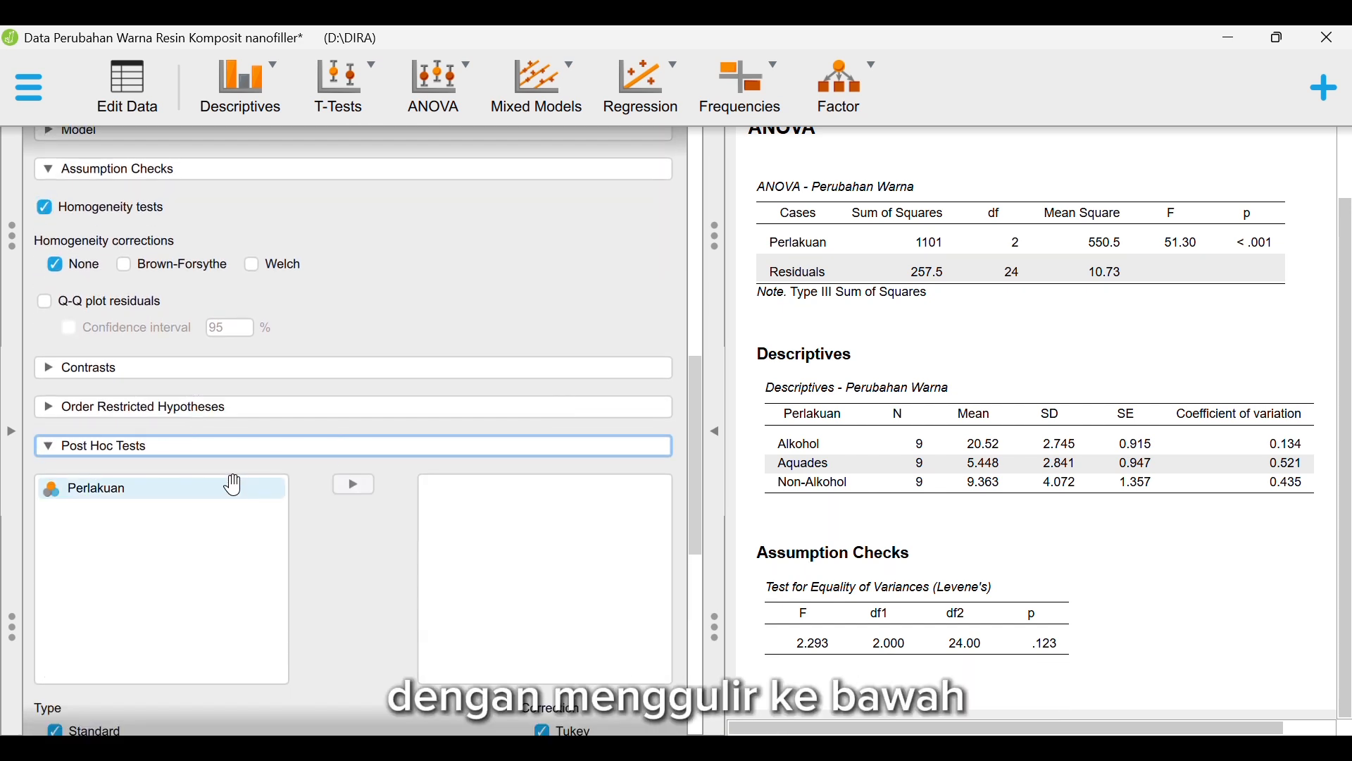
{"action": "left_click", "coordinate": [232, 487]}
{"action": "left_click", "coordinate": [350, 488]}
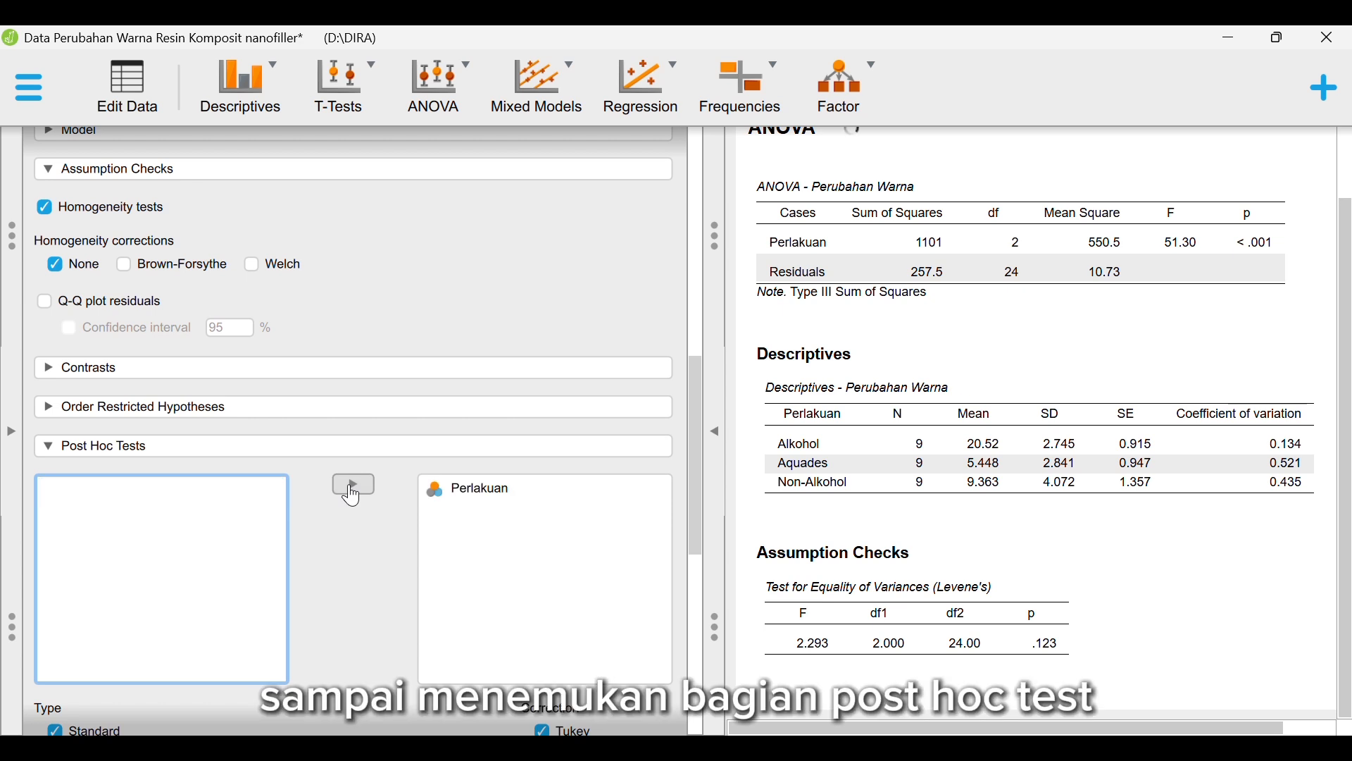
Examine the post hoc options and the full Tukey comparison table for Perlakuan, including its p-value column
{"action": "scroll", "coordinate": [363, 560], "scroll_direction": "down", "scroll_amount": 3}
{"action": "scroll", "coordinate": [363, 559], "scroll_direction": "down", "scroll_amount": 6}
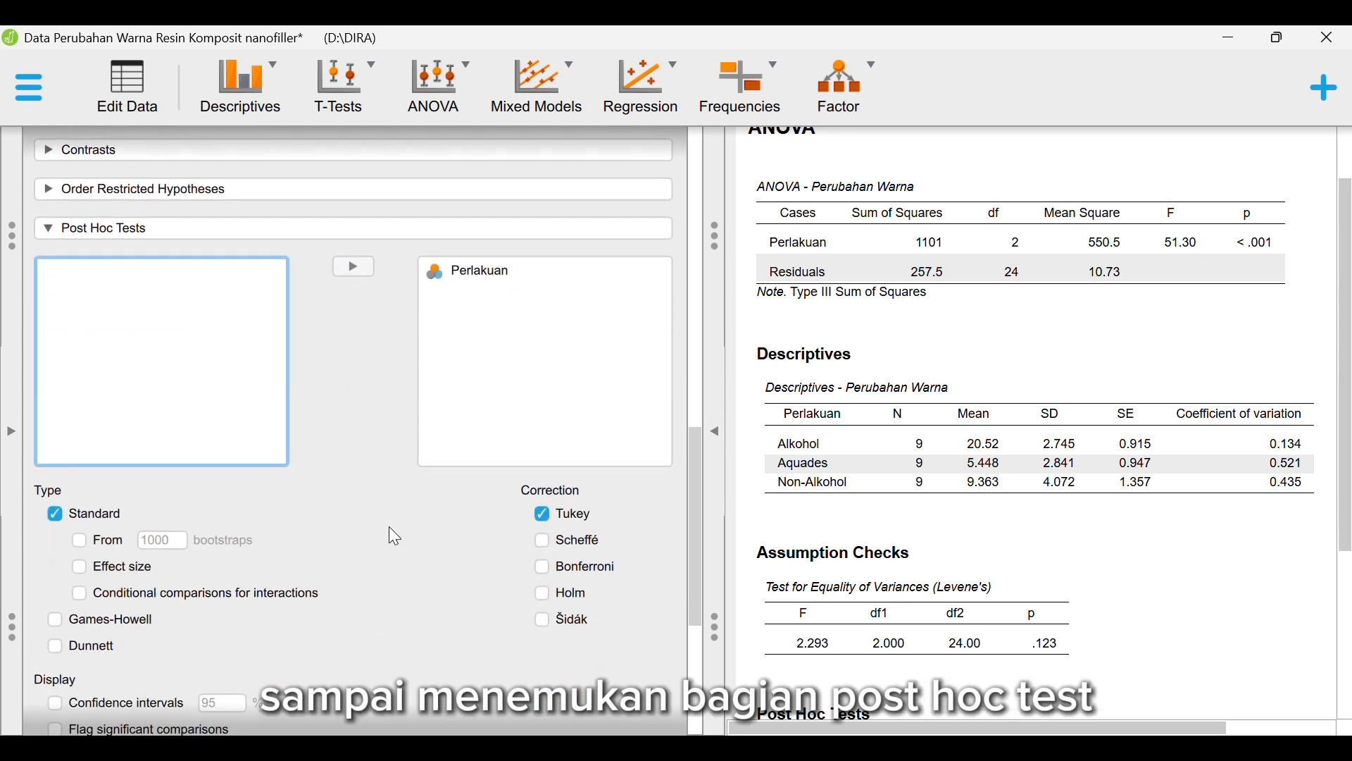
{"action": "scroll", "coordinate": [858, 537], "scroll_direction": "down", "scroll_amount": 4}
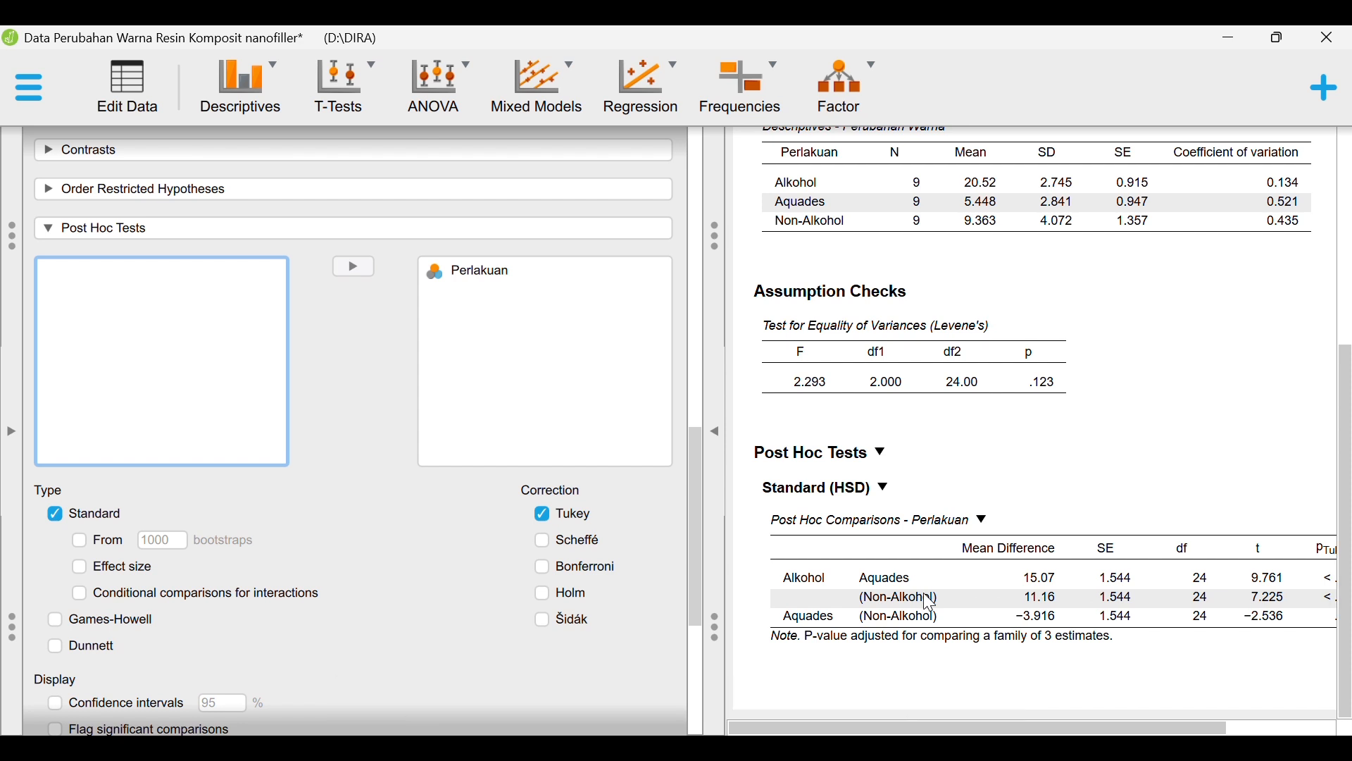
{"action": "scroll", "coordinate": [923, 593], "scroll_direction": "right", "scroll_amount": 2}
{"action": "scroll", "coordinate": [923, 592], "scroll_direction": "left", "scroll_amount": 1}
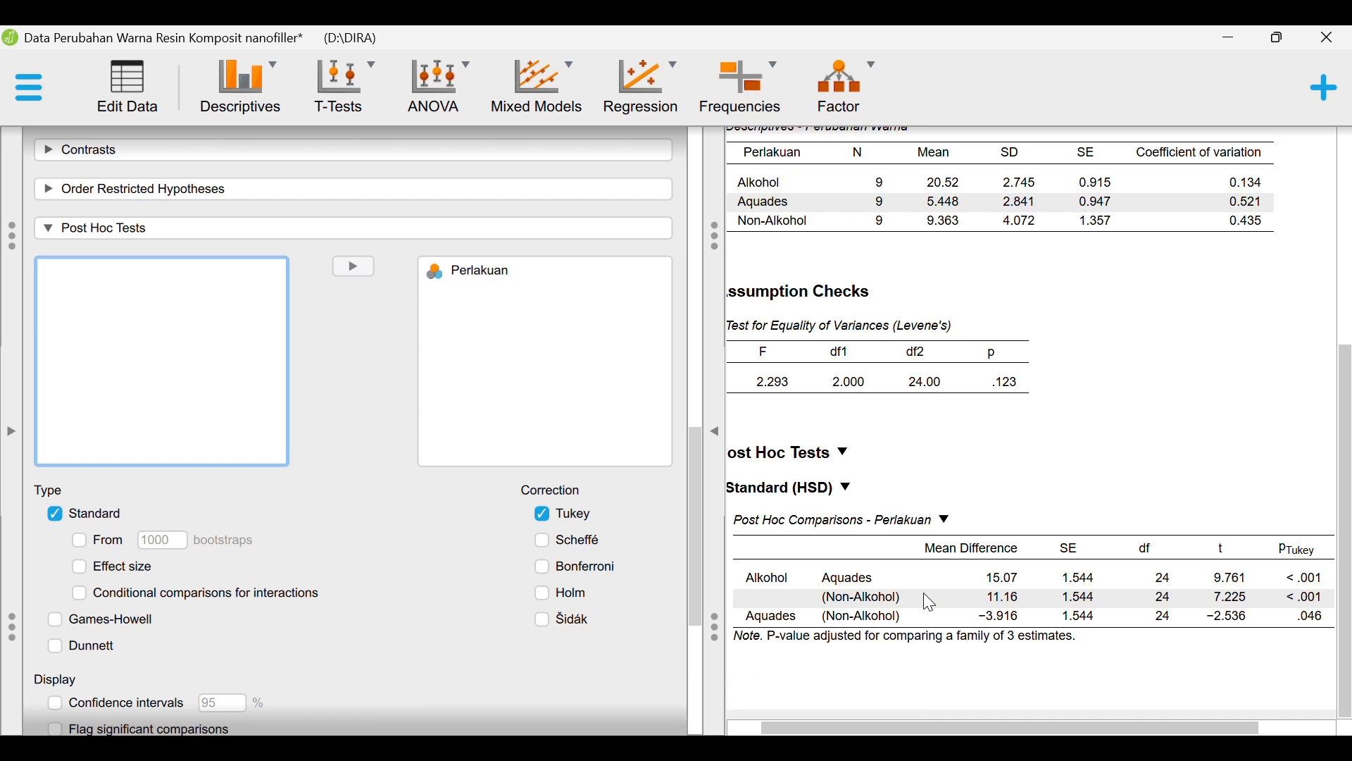
{"action": "scroll", "coordinate": [924, 596], "scroll_direction": "left", "scroll_amount": 1}
{"action": "scroll", "coordinate": [924, 594], "scroll_direction": "right", "scroll_amount": 1}
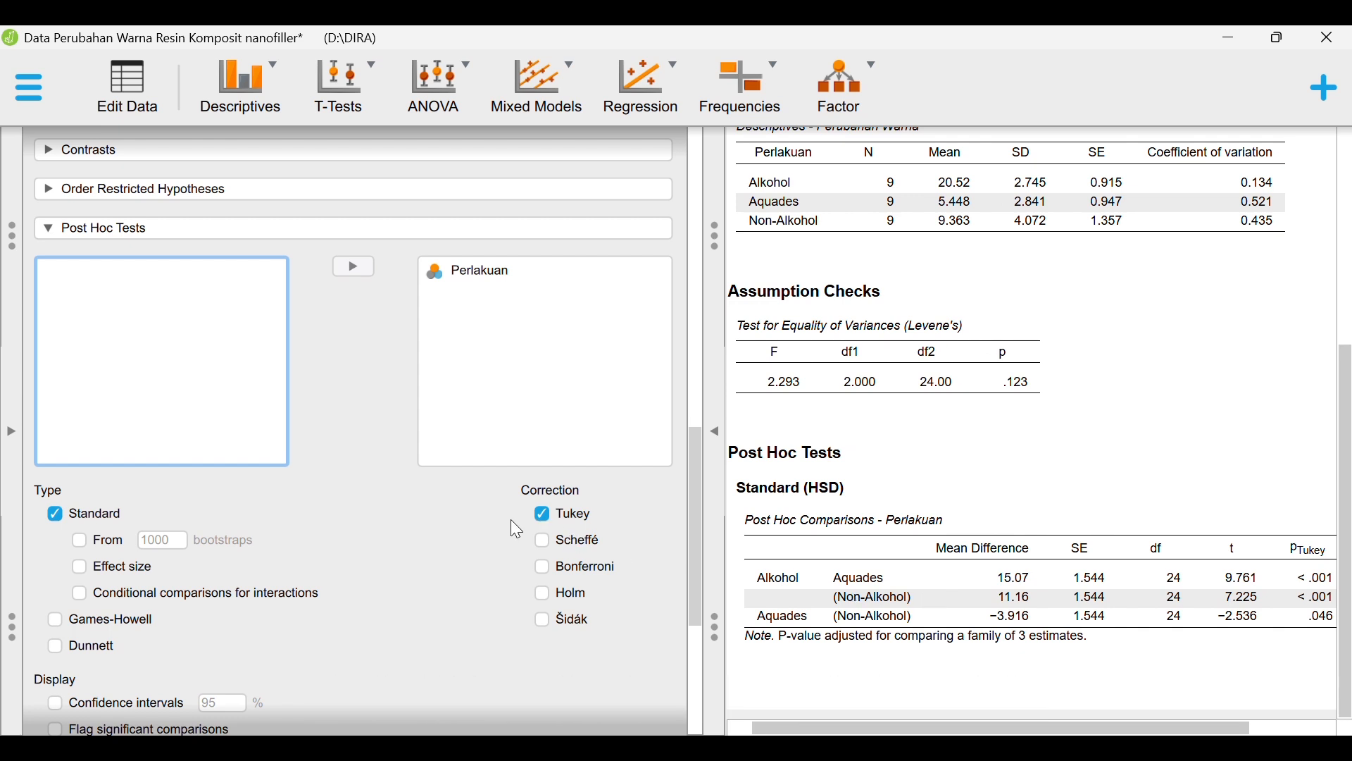
Add a raincloud plot to the ANOVA with Perlakuan on the horizontal axis
{"action": "scroll", "coordinate": [510, 518], "scroll_direction": "down", "scroll_amount": 2}
{"action": "scroll", "coordinate": [510, 519], "scroll_direction": "down", "scroll_amount": 5}
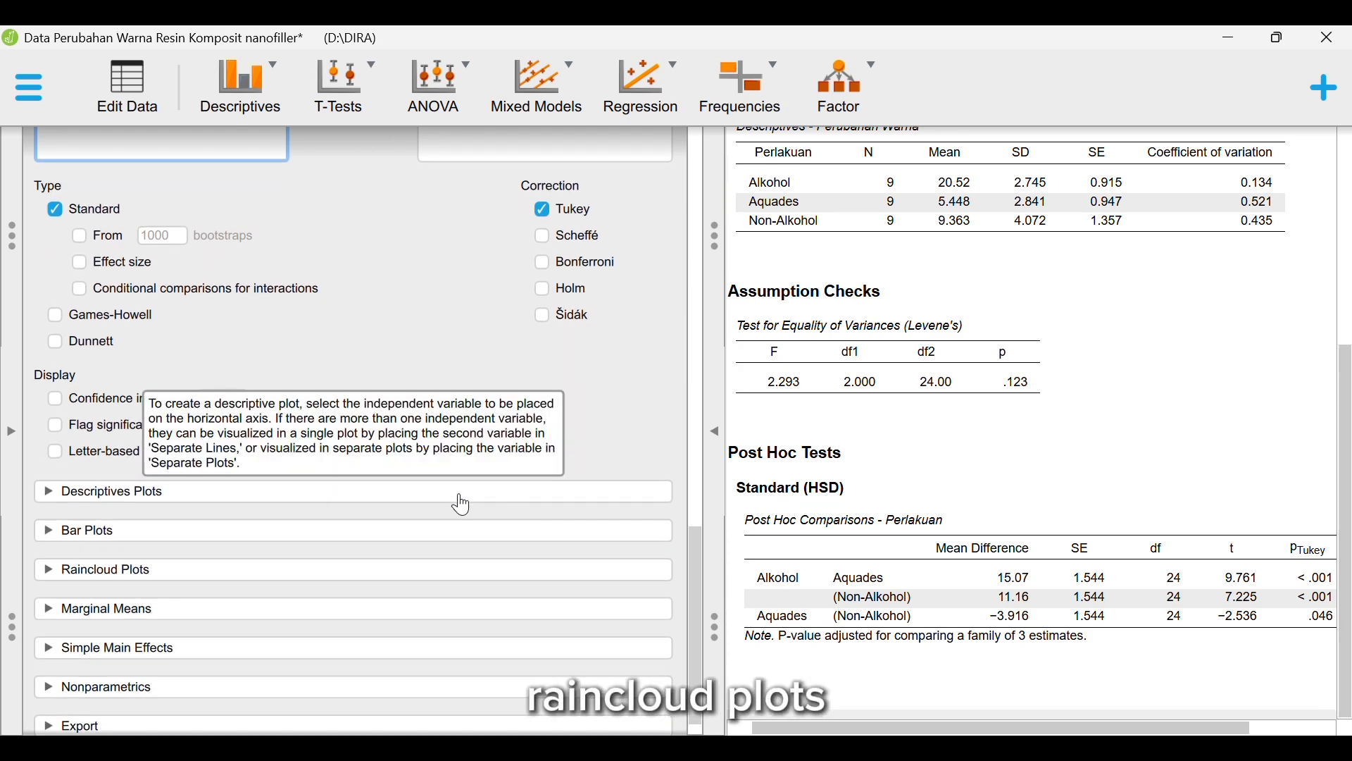
{"action": "left_click", "coordinate": [317, 572]}
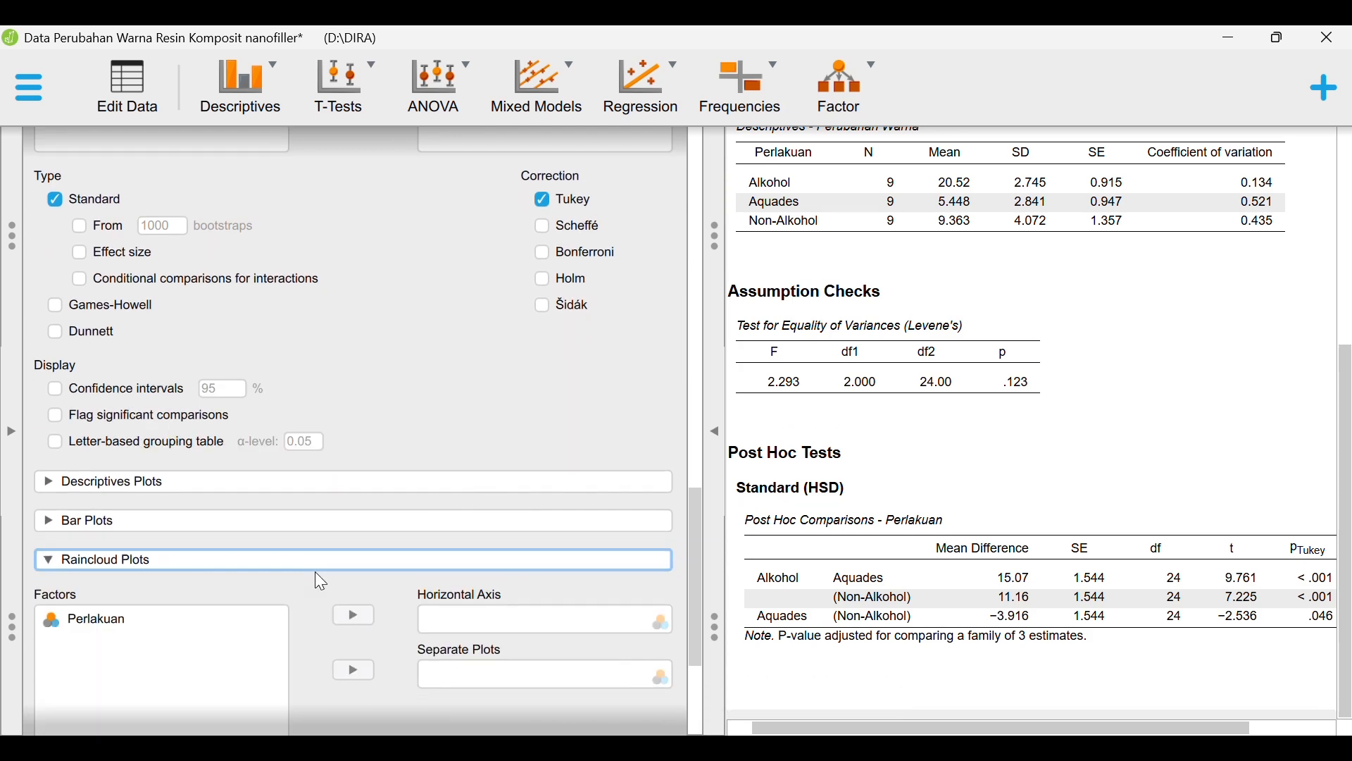
{"action": "left_click", "coordinate": [98, 394]}
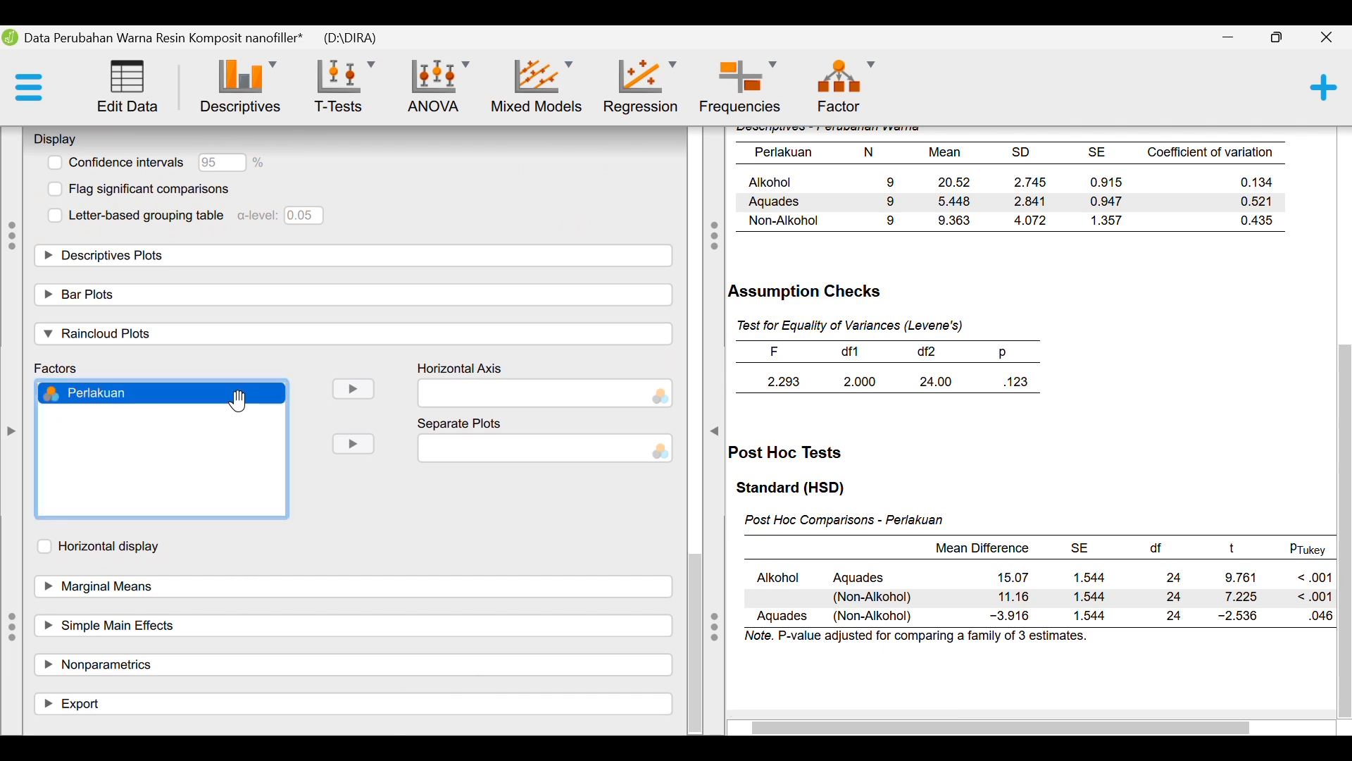
{"action": "left_click", "coordinate": [355, 394]}
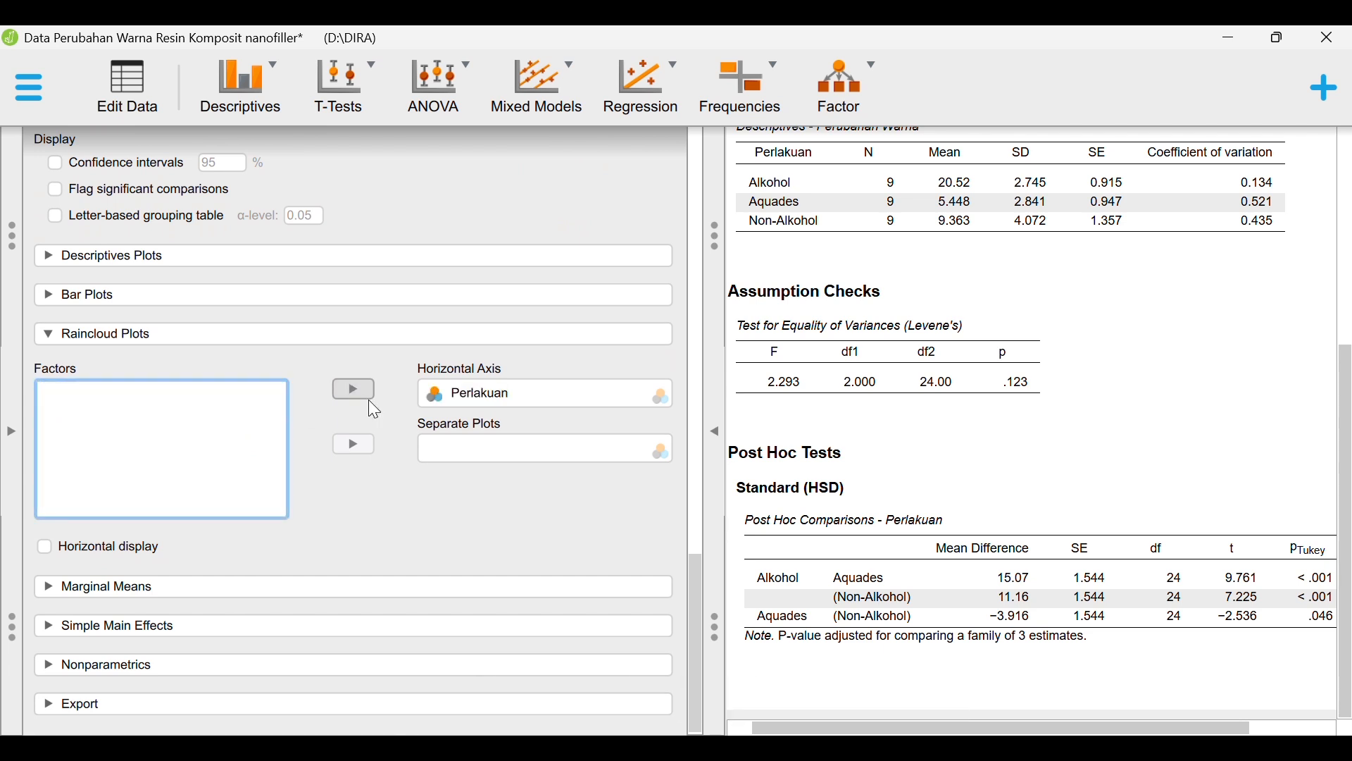